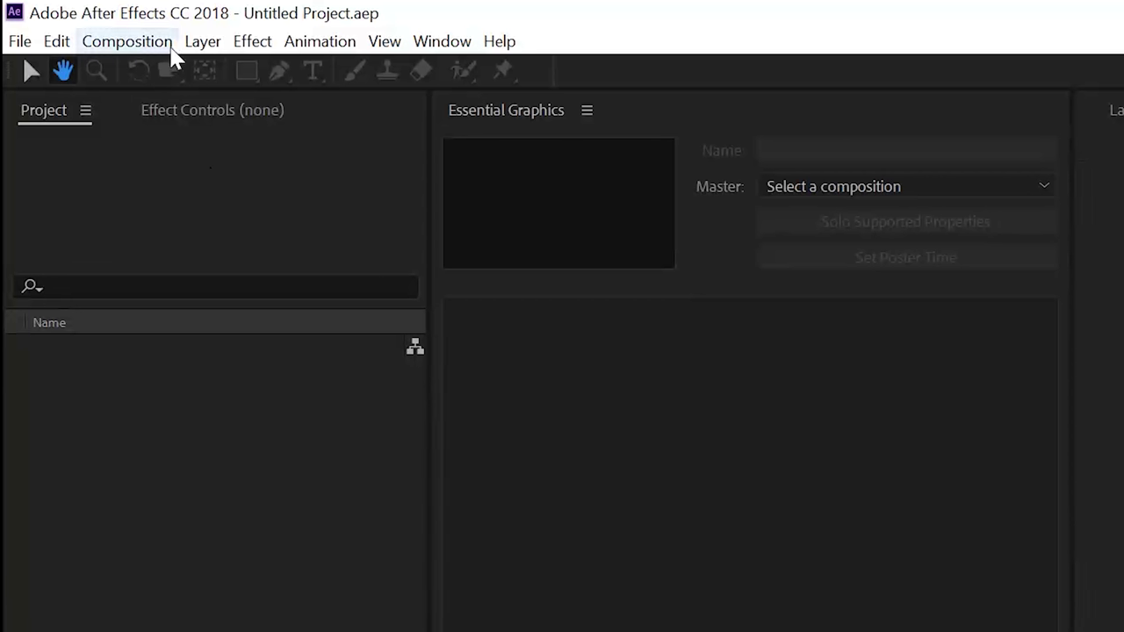
- Create a new composition named Main Comp with a duration of 0:00:10:00
{"action": "left_click", "coordinate": [165, 44]}
{"action": "left_click", "coordinate": [168, 72]}
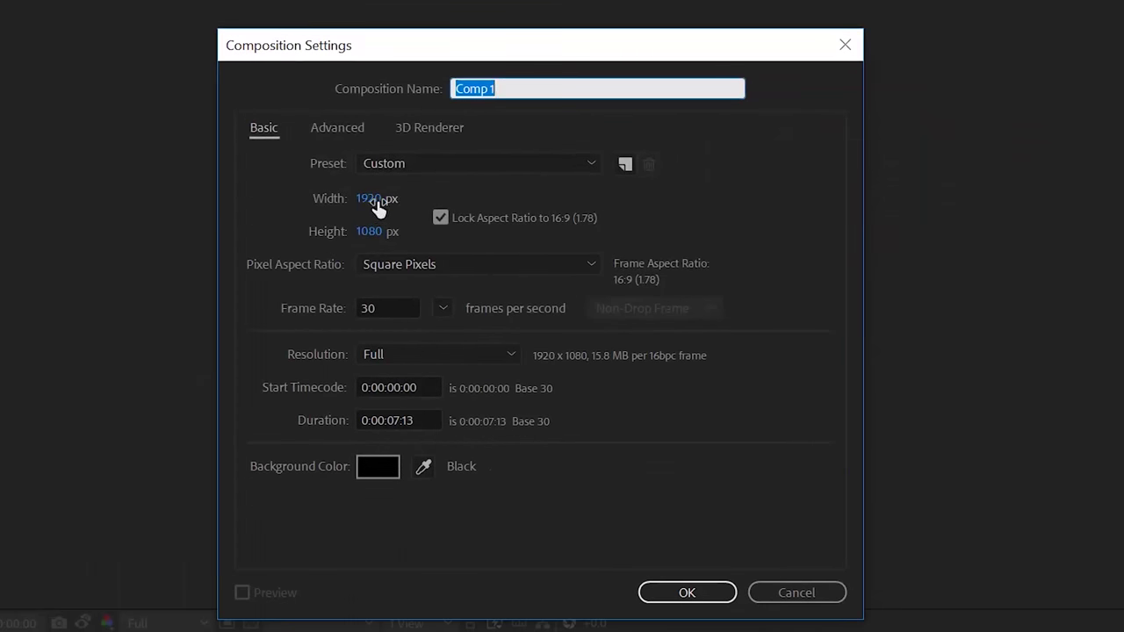
{"action": "type", "text": "Main"}
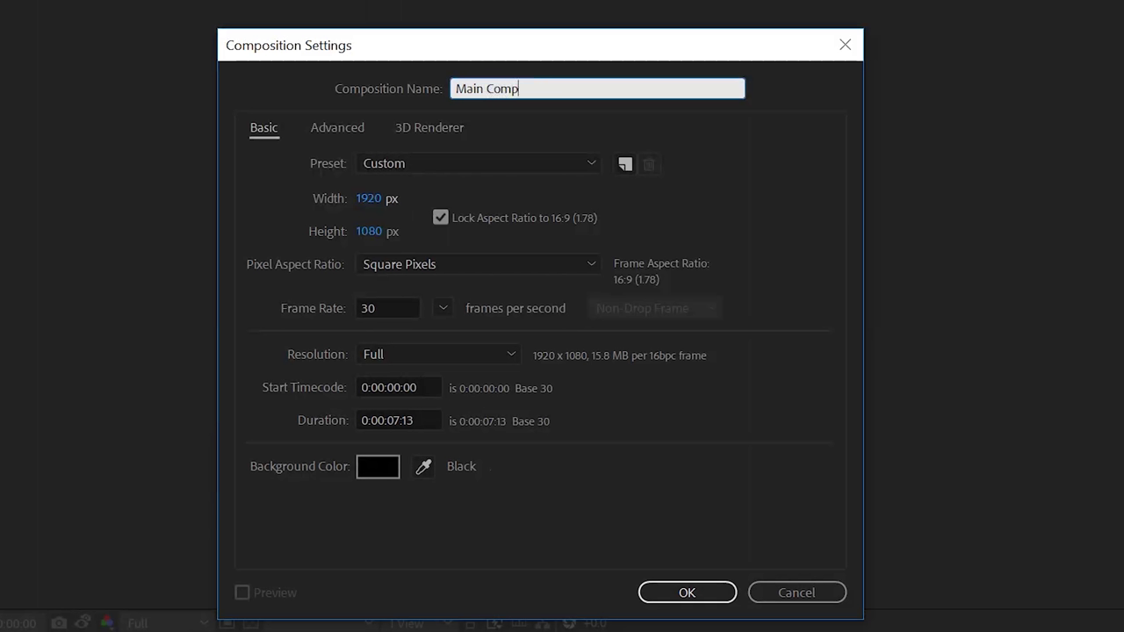
{"action": "left_click", "coordinate": [393, 420]}
{"action": "key", "text": "BackSpace"}
{"action": "key", "text": "Delete"}
{"action": "key", "text": "Delete"}
{"action": "key", "text": "Delete"}
{"action": "key", "text": "Delete"}
{"action": "type", "text": "10:"}
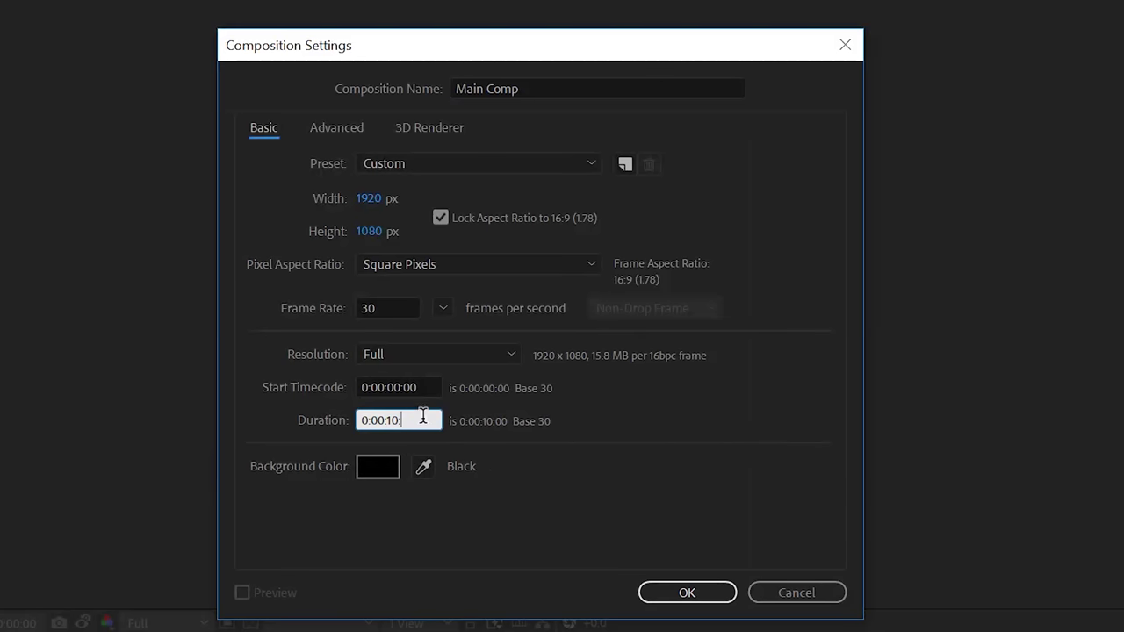
{"action": "left_click", "coordinate": [665, 592]}
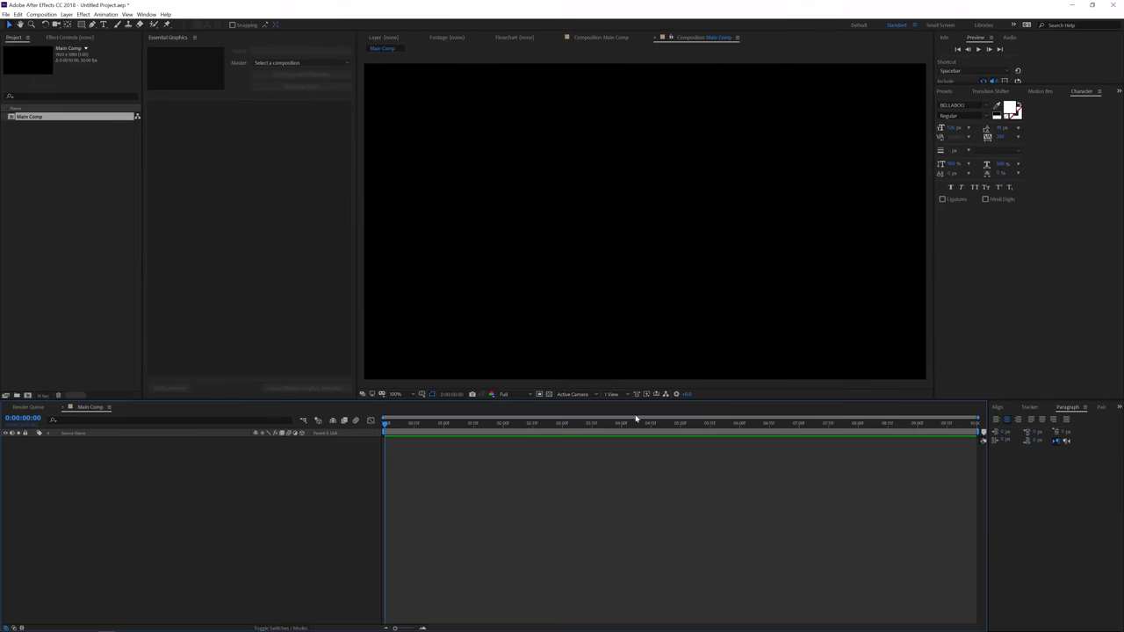
- Give the composition viewer more height and close the Essential Graphics panel
{"action": "left_click_drag", "start_coordinate": [530, 399], "coordinate": [517, 432]}
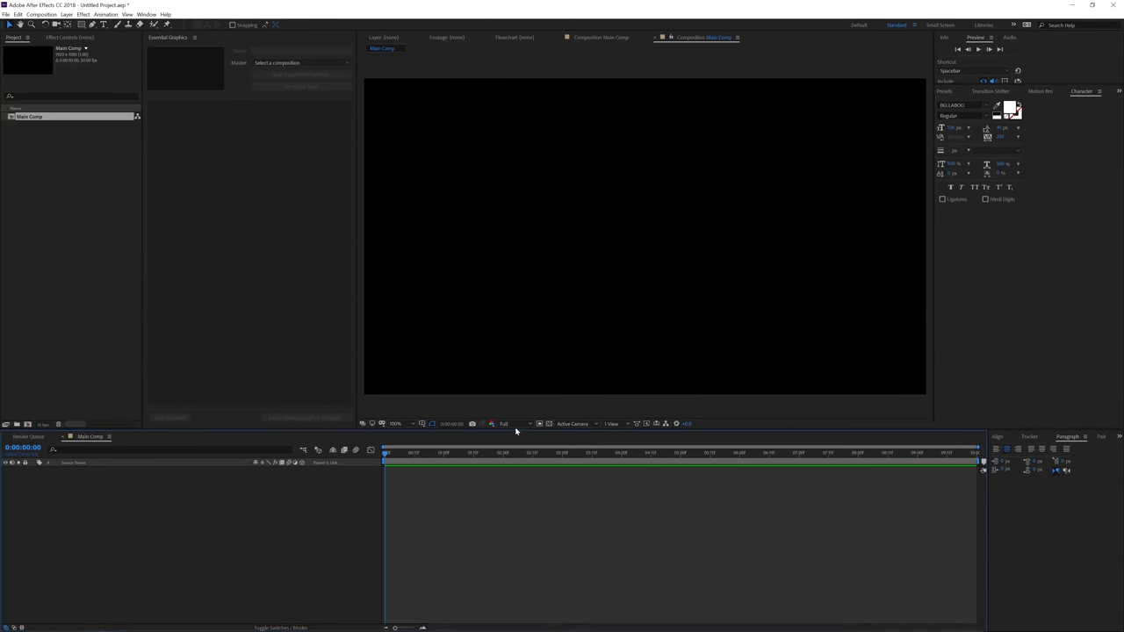
{"action": "right_click", "coordinate": [178, 38]}
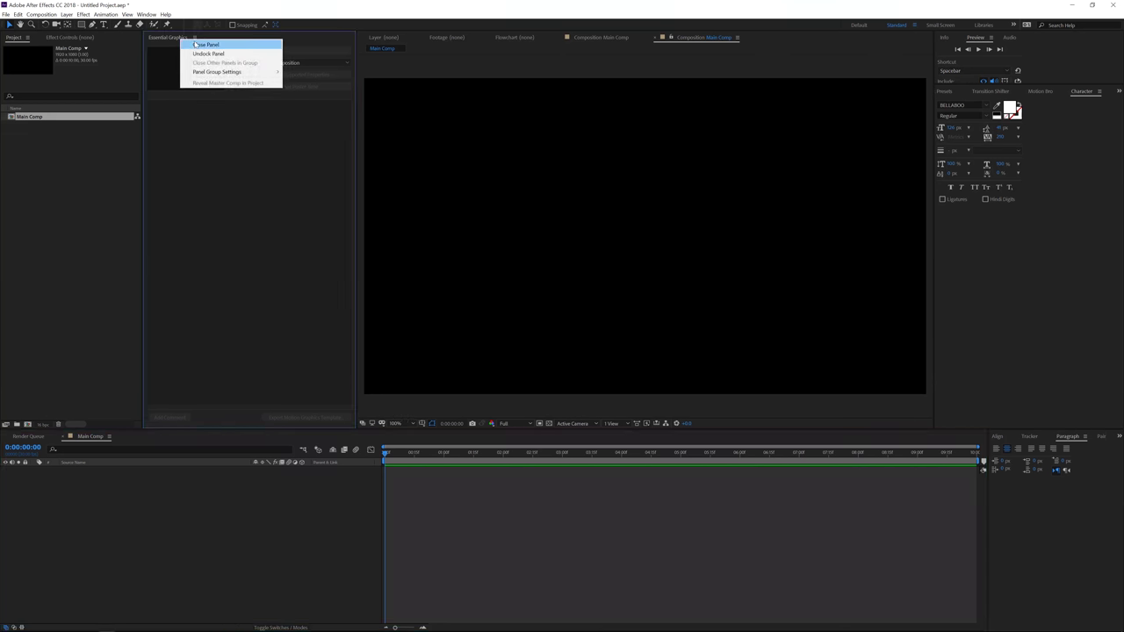
{"action": "left_click", "coordinate": [195, 43]}
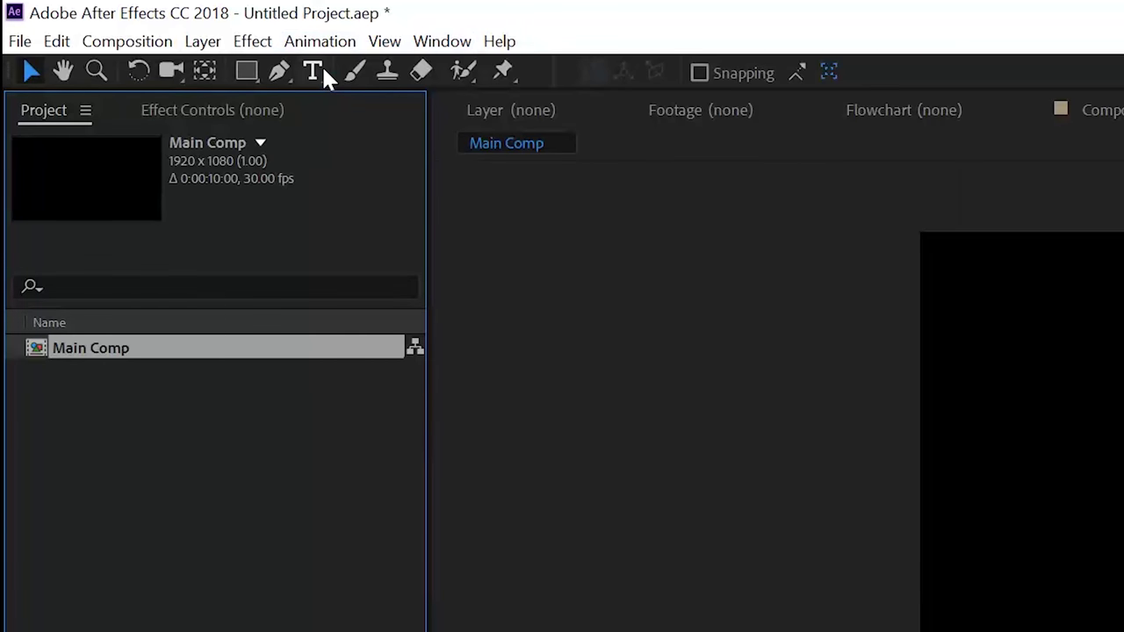
- Type the title SUBSCRIBE TO THE CHANNEL and shrink its font size in the Character panel
{"action": "left_click", "coordinate": [105, 25]}
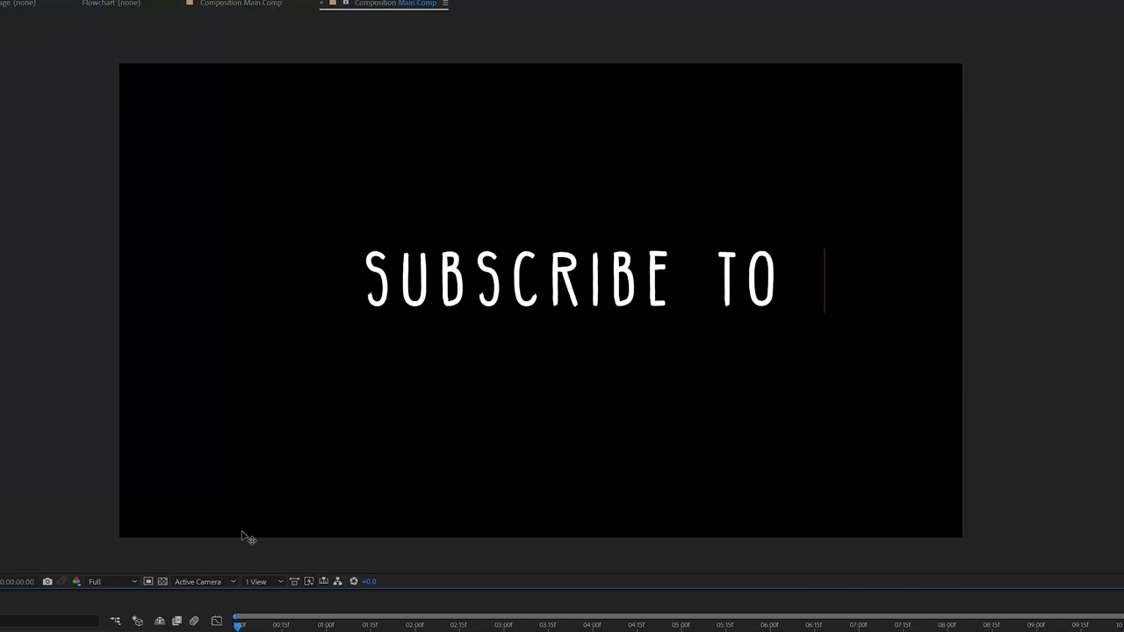
{"action": "key", "text": "ctrl+a"}
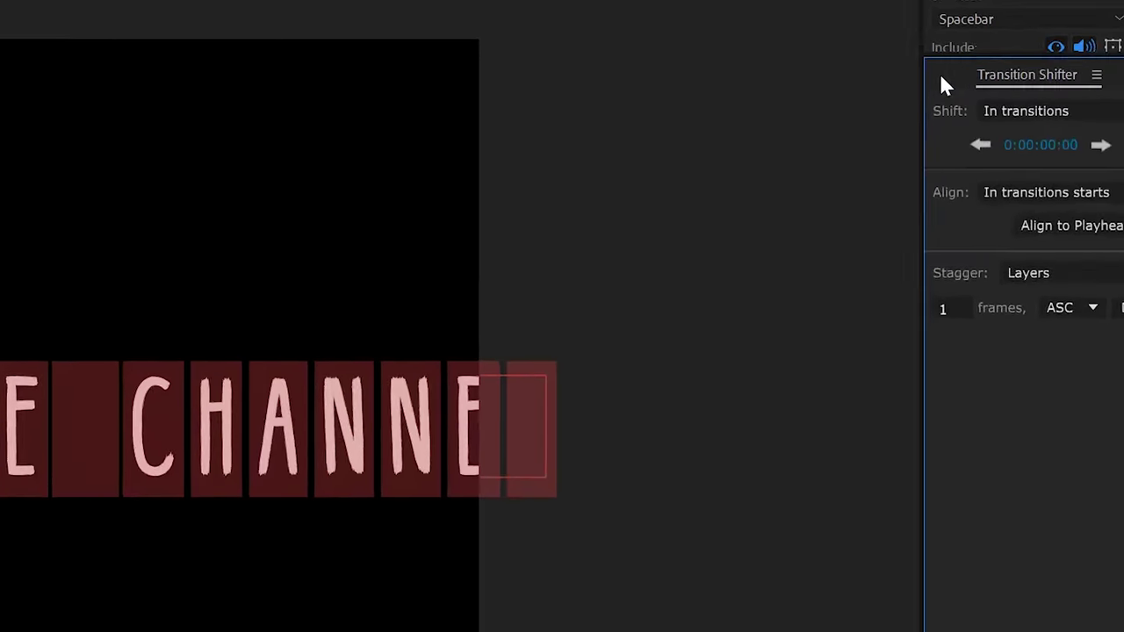
{"action": "left_click", "coordinate": [860, 75]}
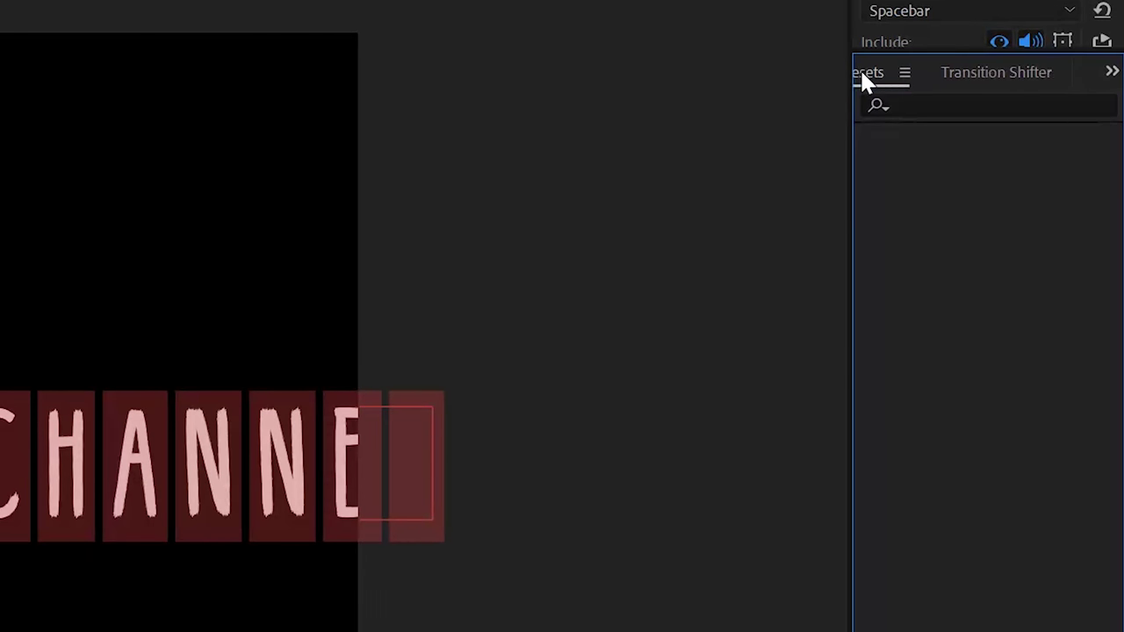
{"action": "left_click", "coordinate": [1112, 72]}
{"action": "left_click", "coordinate": [987, 228]}
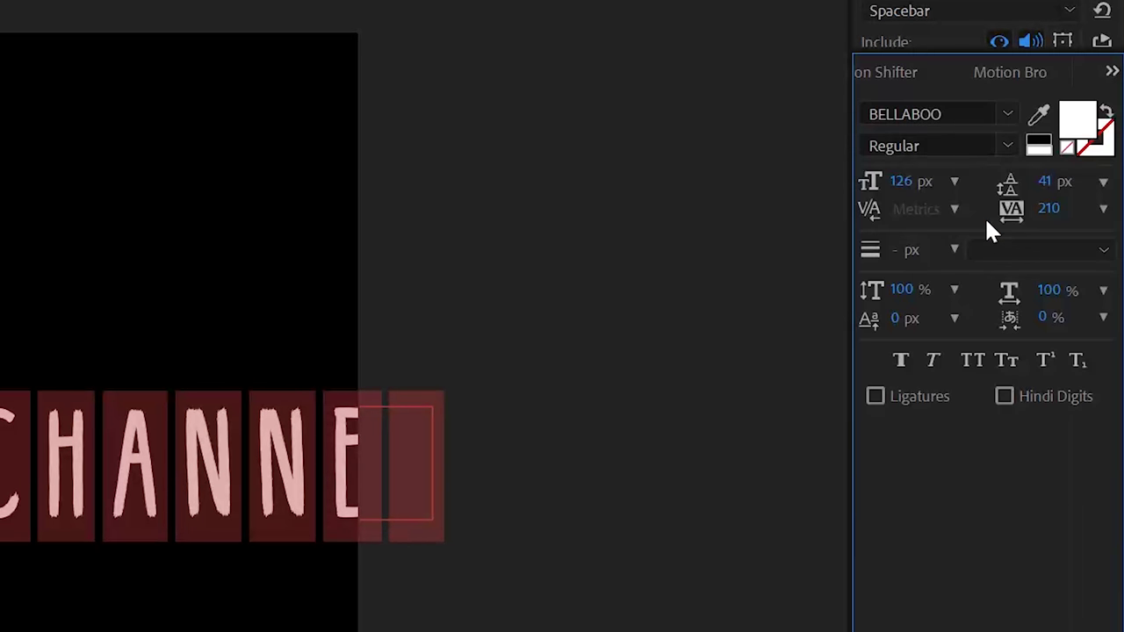
{"action": "left_click_drag", "start_coordinate": [898, 180], "coordinate": [861, 181]}
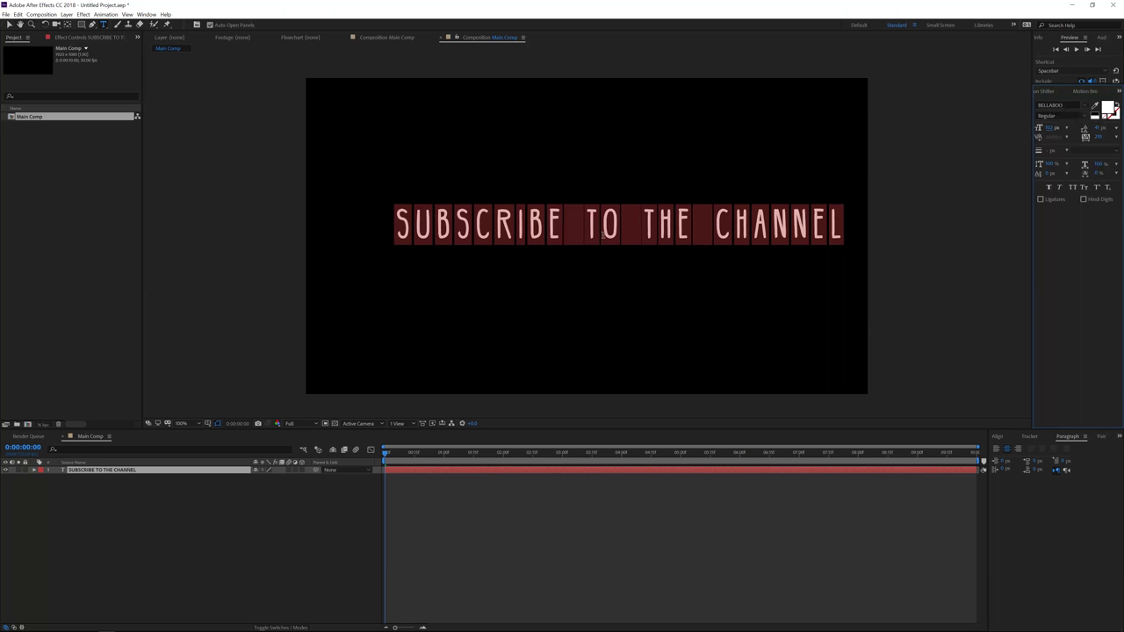
- Finish editing the title and centre it horizontally and vertically in the composition
{"action": "left_click", "coordinate": [600, 225]}
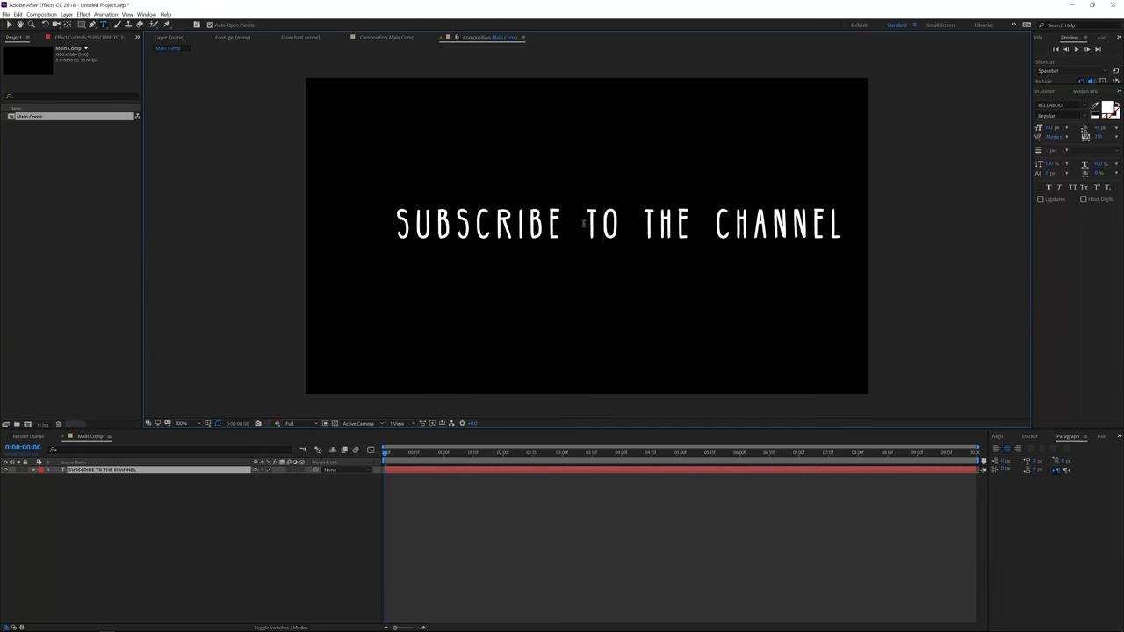
{"action": "left_click_drag", "start_coordinate": [537, 224], "coordinate": [452, 224]}
{"action": "left_click", "coordinate": [449, 230]}
{"action": "left_click", "coordinate": [10, 27]}
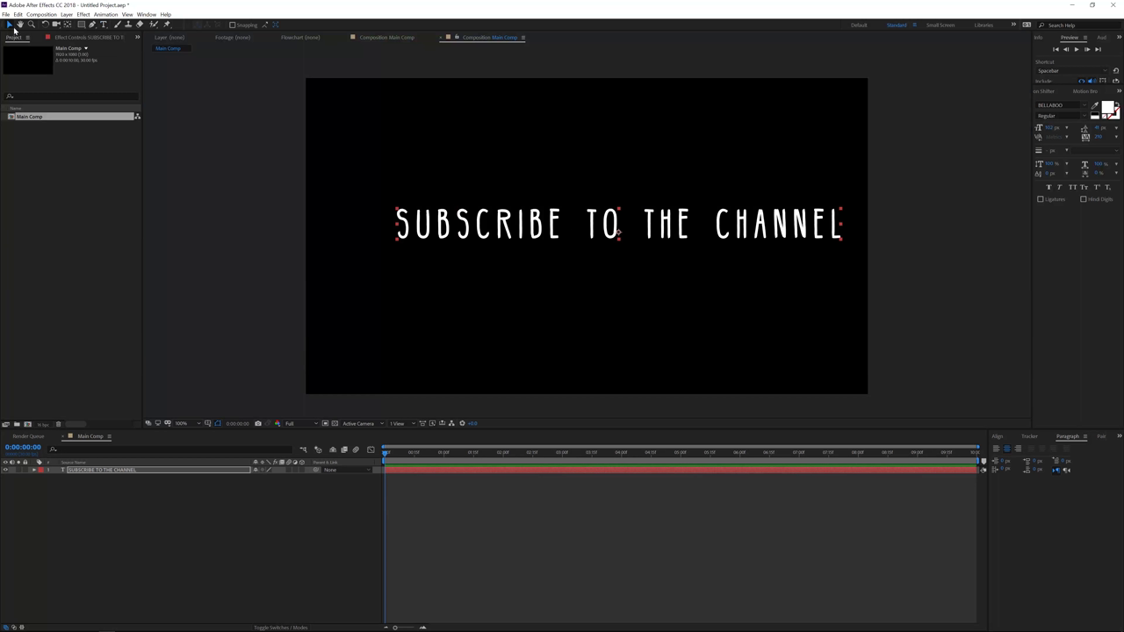
{"action": "left_click", "coordinate": [998, 437]}
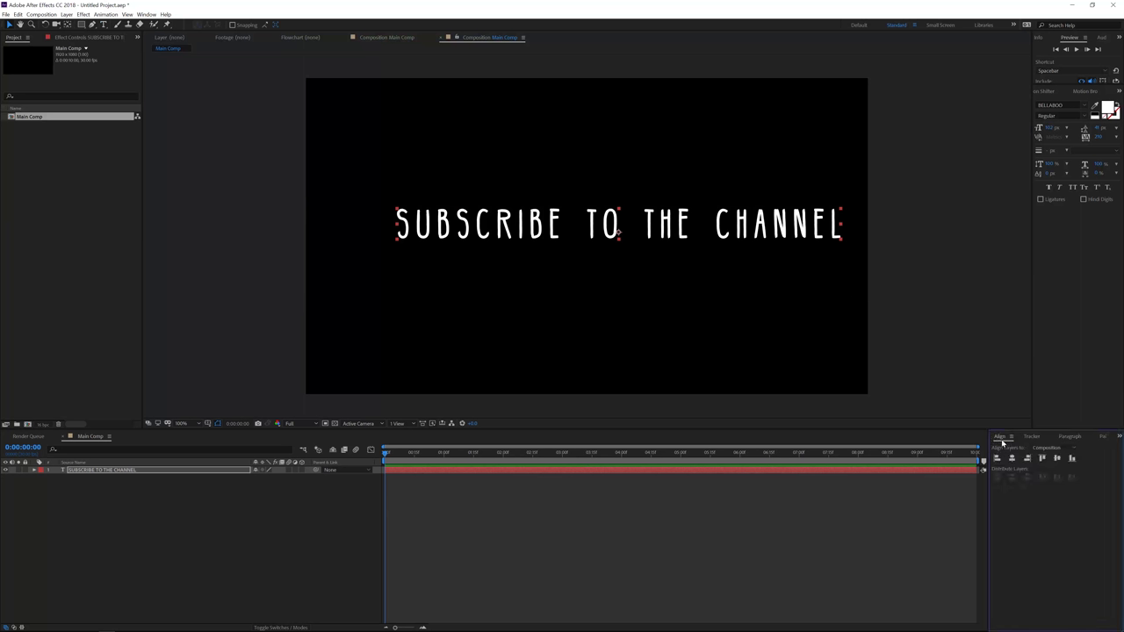
{"action": "left_click", "coordinate": [1013, 458]}
{"action": "left_click", "coordinate": [1058, 462]}
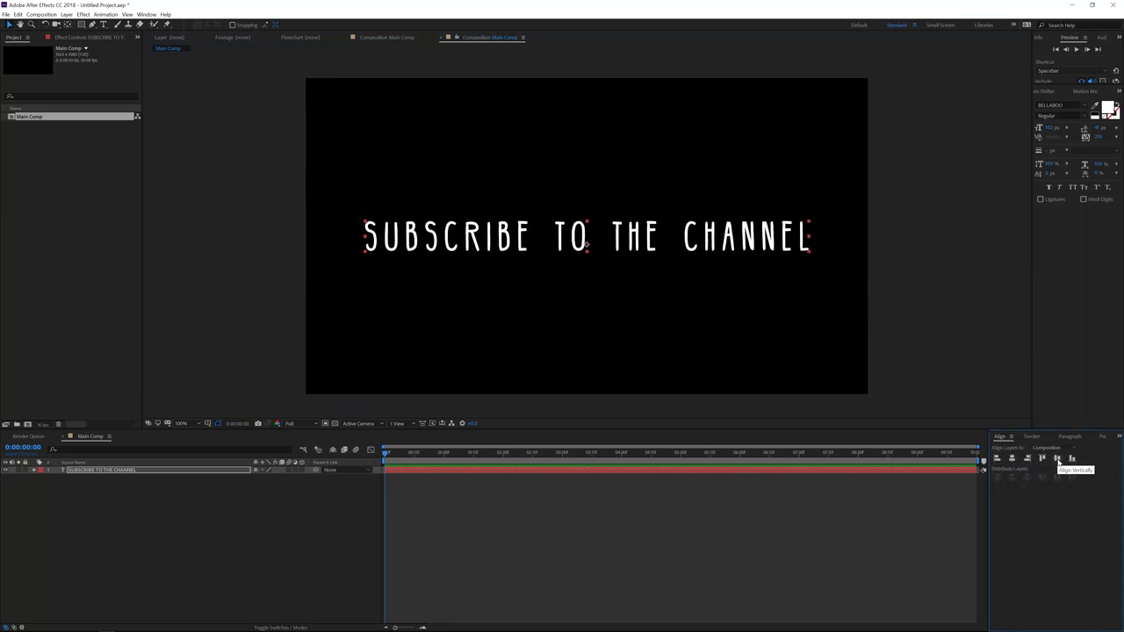
- Create a full-frame tan solid layer named Background
{"action": "right_click", "coordinate": [198, 521]}
{"action": "mouse_move", "coordinate": [217, 525]}
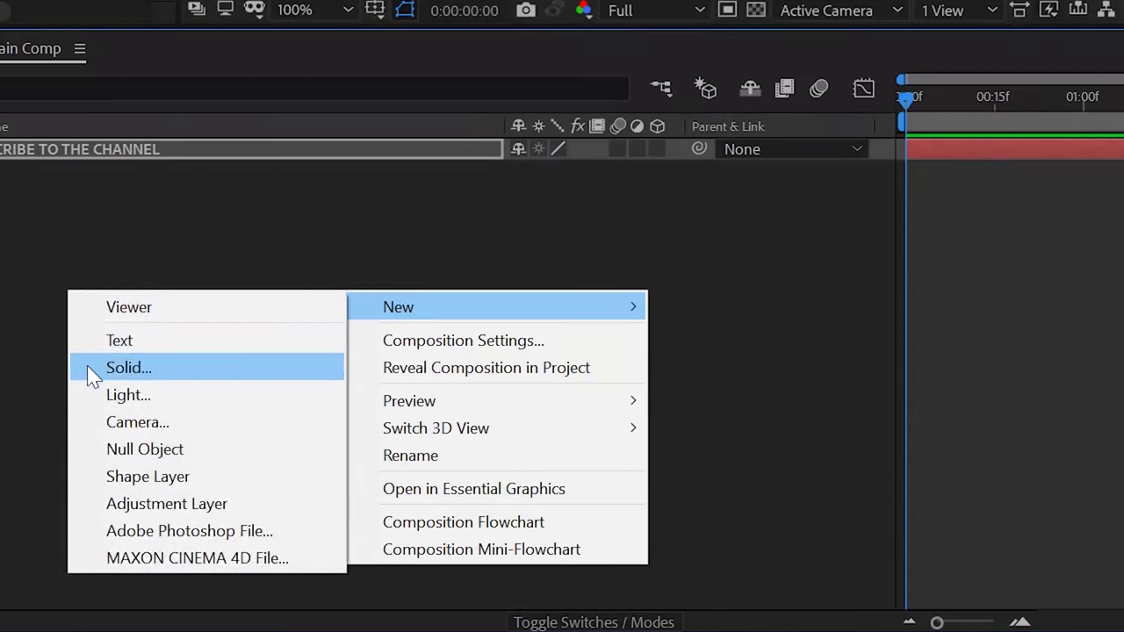
{"action": "left_click", "coordinate": [123, 367]}
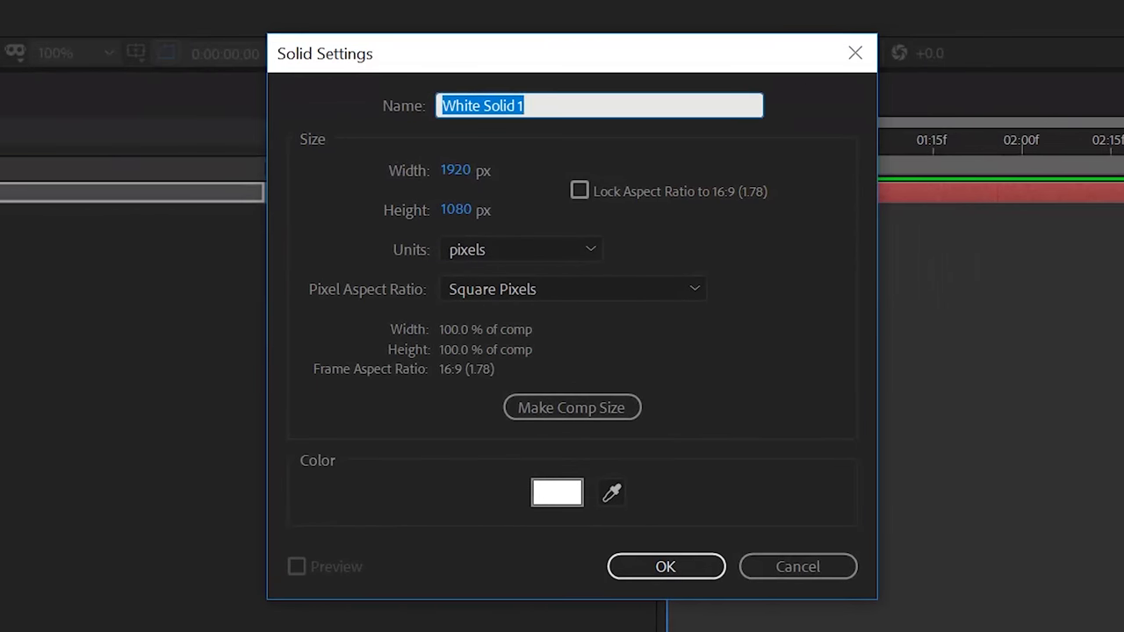
{"action": "type", "text": "Background"}
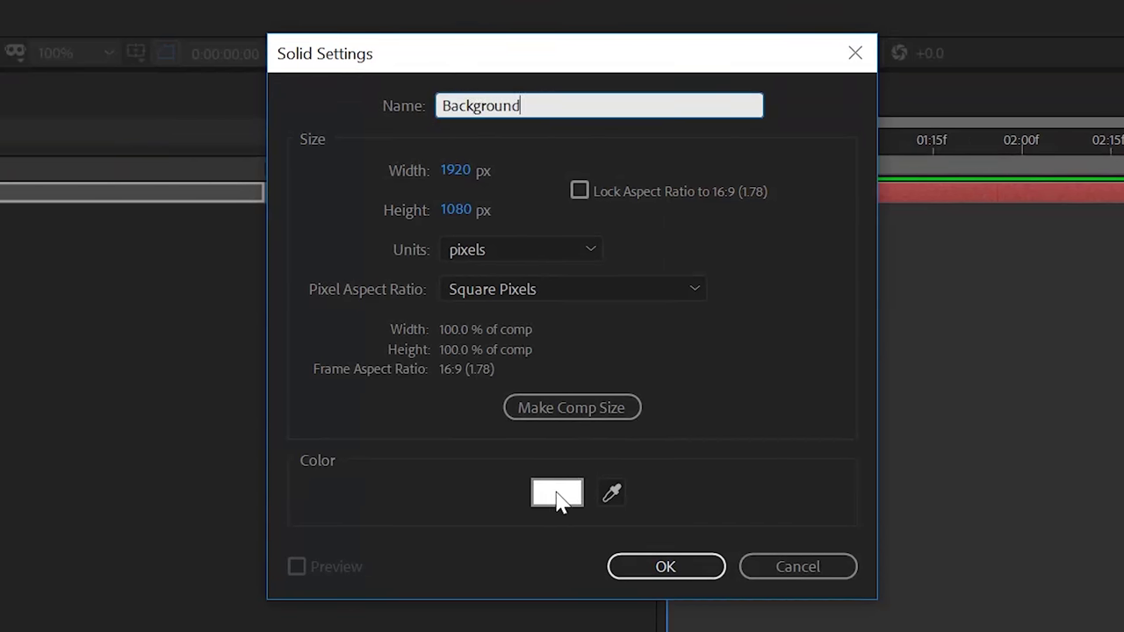
{"action": "left_click", "coordinate": [557, 494]}
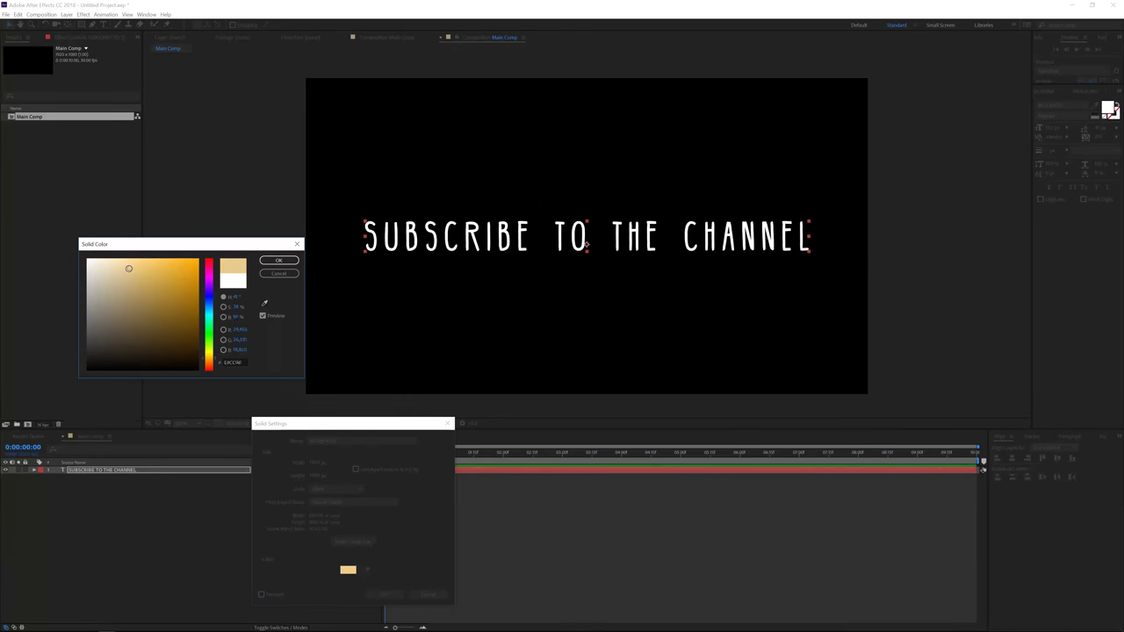
{"action": "left_click", "coordinate": [278, 260]}
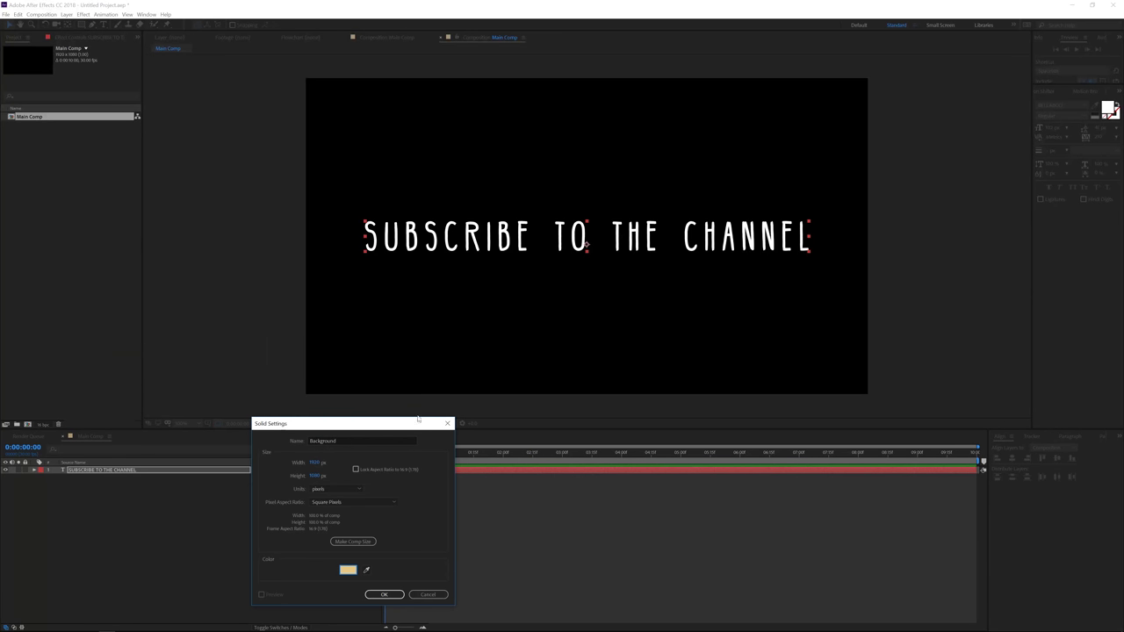
{"action": "left_click", "coordinate": [384, 593]}
- Move the Background solid beneath the text layer and reselect the title
{"action": "left_click_drag", "start_coordinate": [83, 472], "coordinate": [90, 484]}
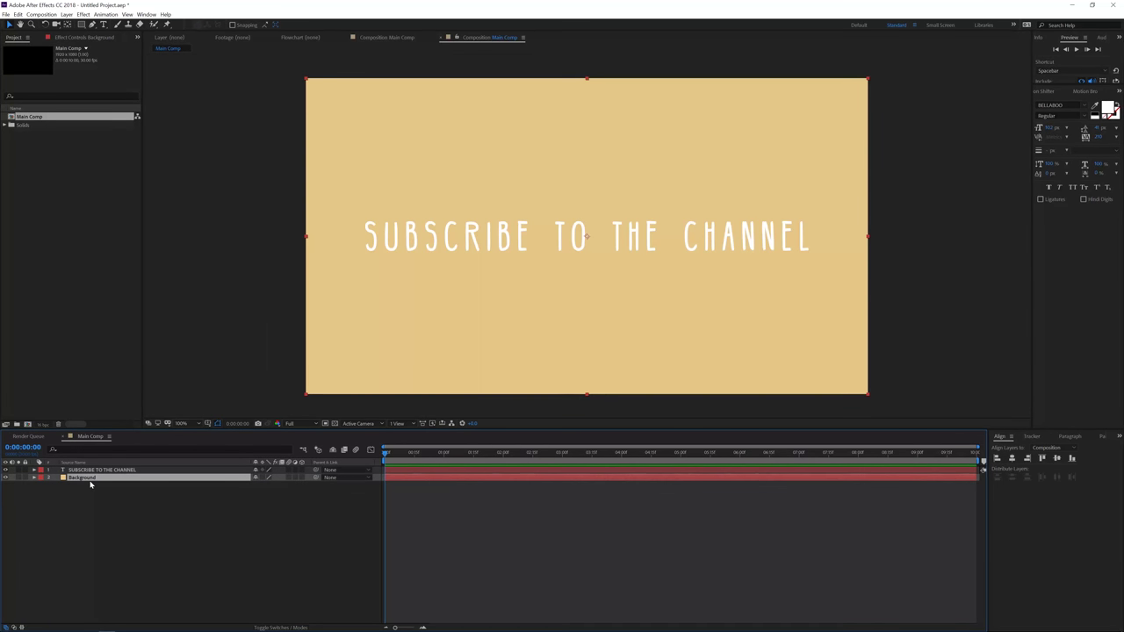
{"action": "left_click", "coordinate": [104, 472]}
{"action": "left_click", "coordinate": [104, 471]}
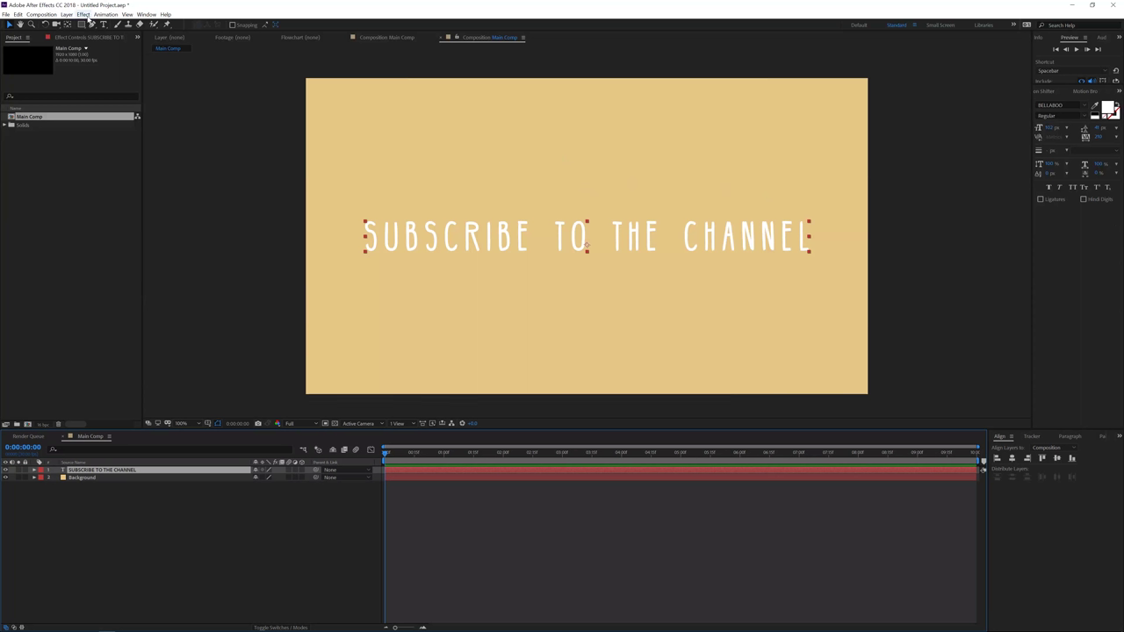
- Apply a Fill effect to the title and colour it blue
{"action": "left_click", "coordinate": [85, 15]}
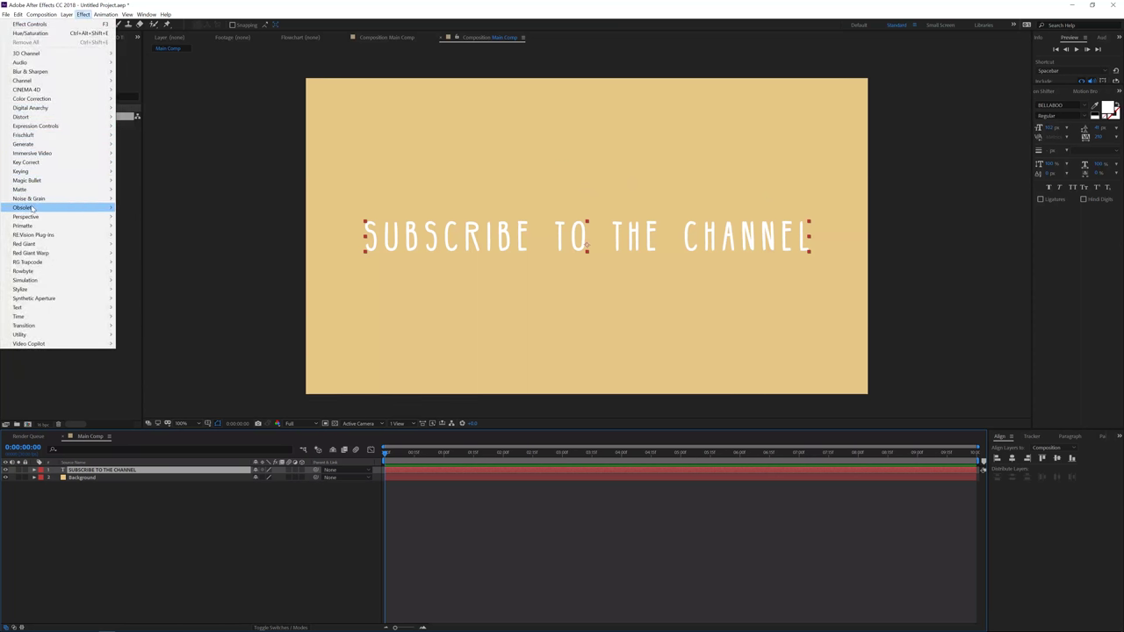
{"action": "mouse_move", "coordinate": [64, 146]}
{"action": "left_click", "coordinate": [144, 281]}
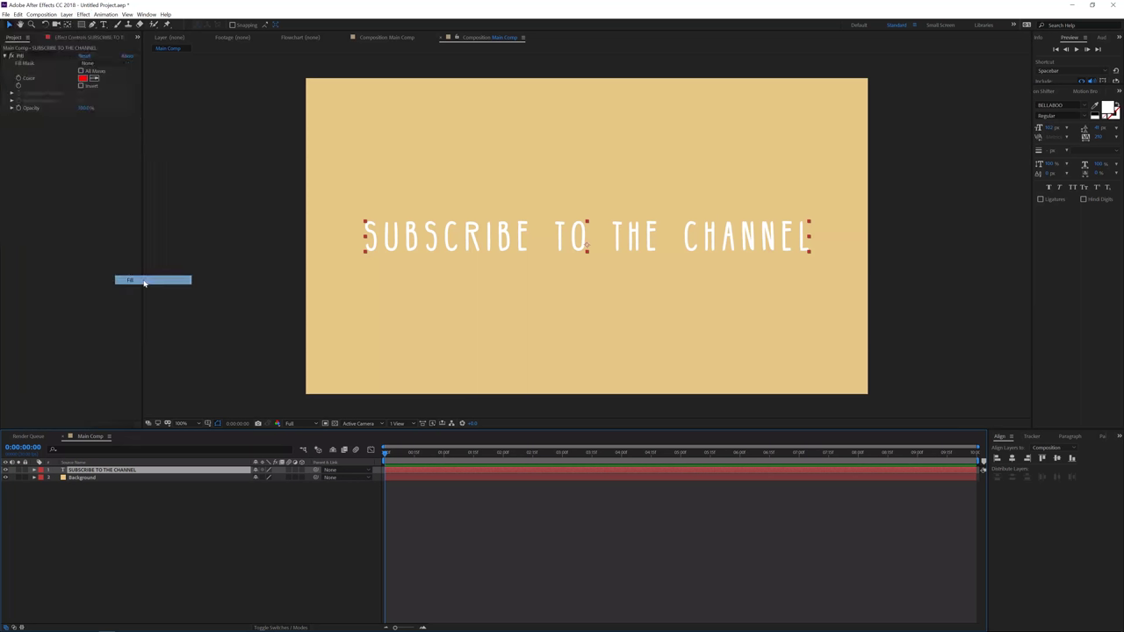
{"action": "left_click", "coordinate": [84, 80]}
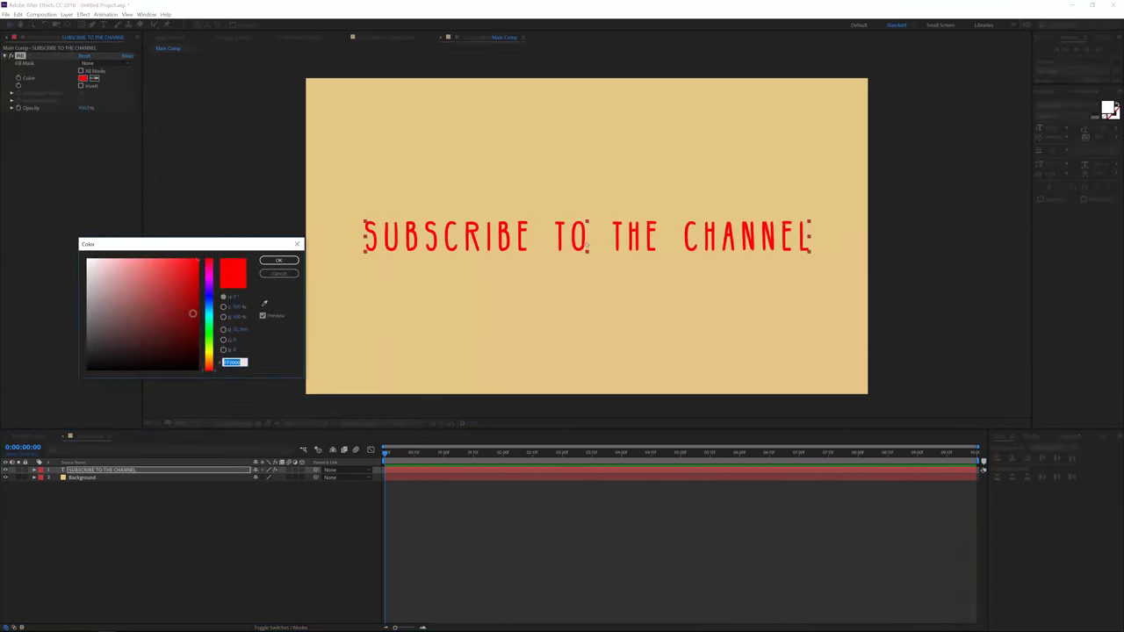
{"action": "left_click_drag", "start_coordinate": [208, 356], "coordinate": [208, 305]}
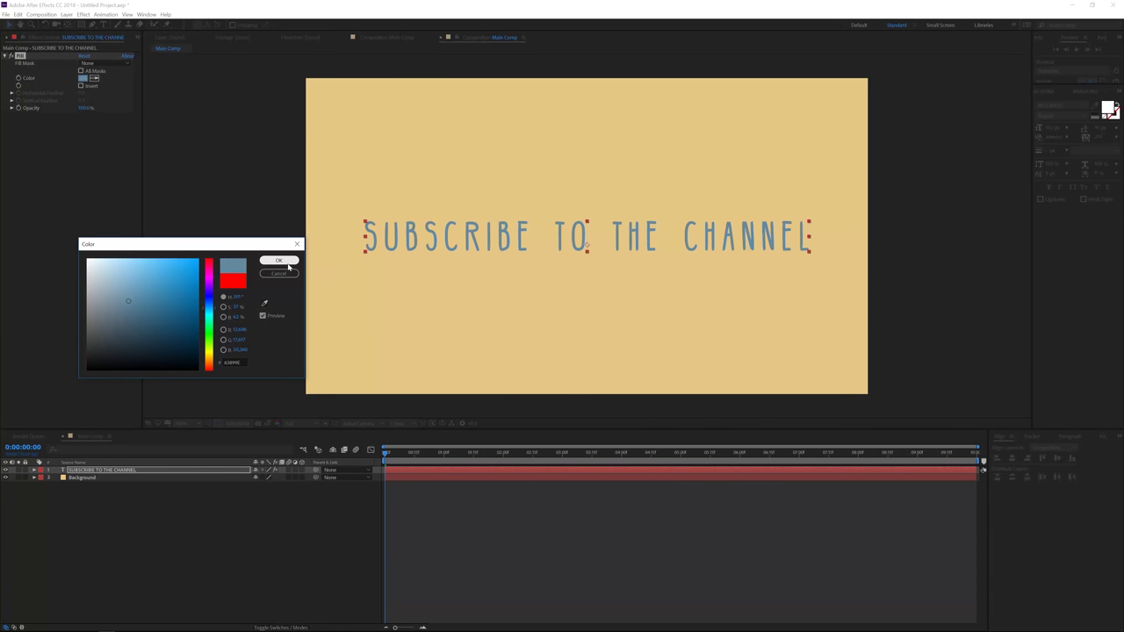
{"action": "left_click", "coordinate": [279, 260]}
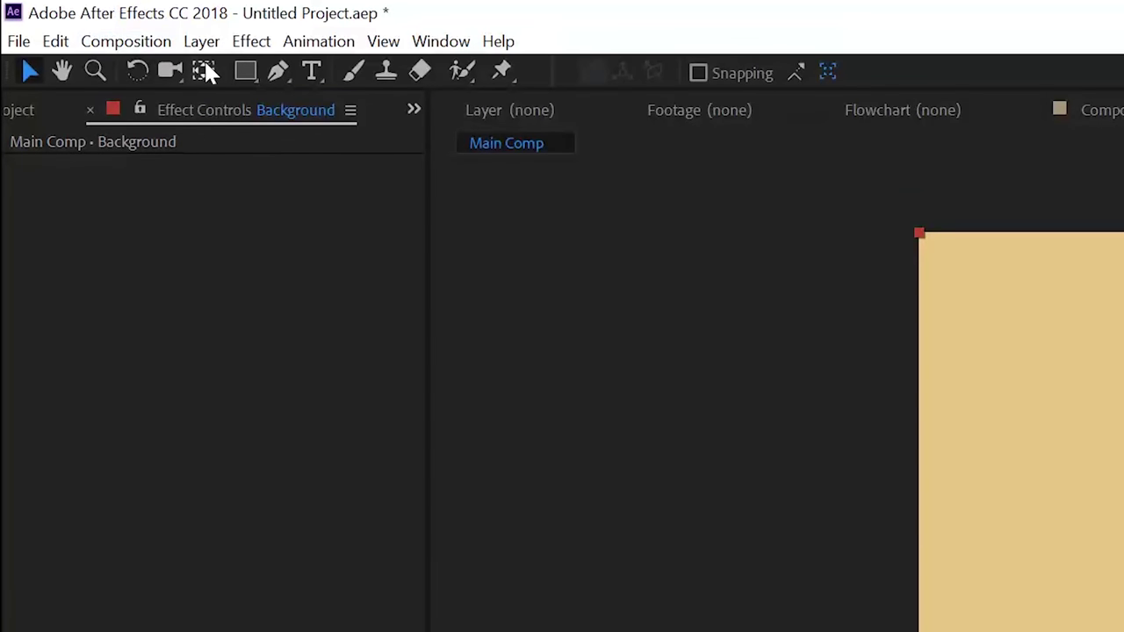
- Apply a Fill effect to the Background solid and colour it mint green
{"action": "left_click", "coordinate": [158, 25]}
{"action": "mouse_move", "coordinate": [71, 430]}
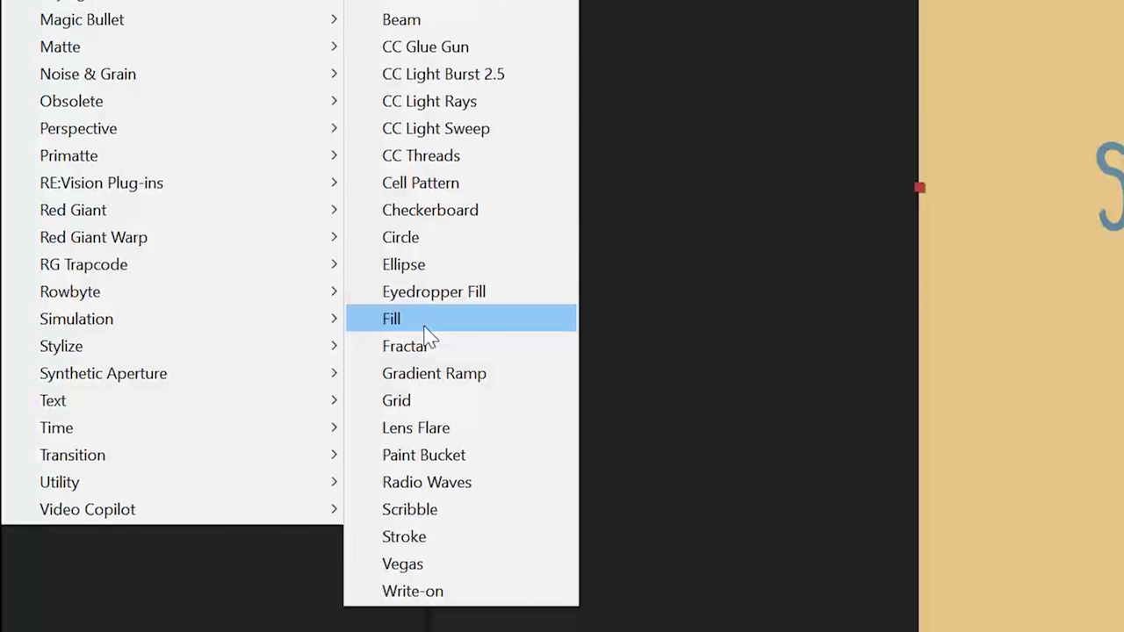
{"action": "left_click", "coordinate": [424, 323]}
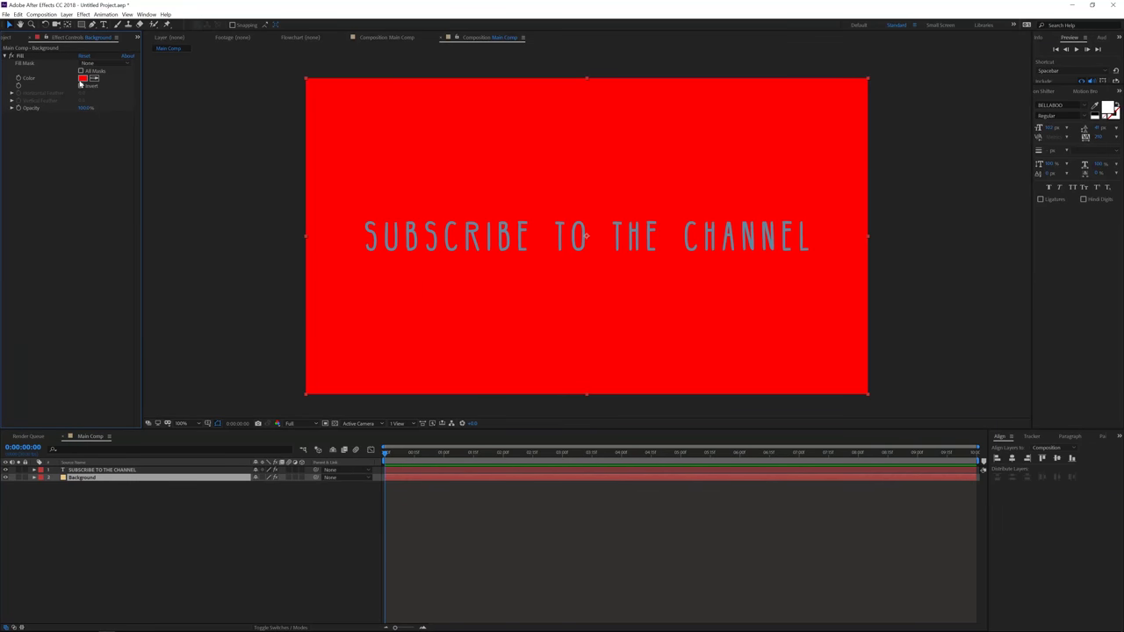
{"action": "left_click", "coordinate": [82, 79]}
{"action": "type", "text": "00BEFF"}
{"action": "left_click_drag", "start_coordinate": [120, 277], "coordinate": [108, 261]}
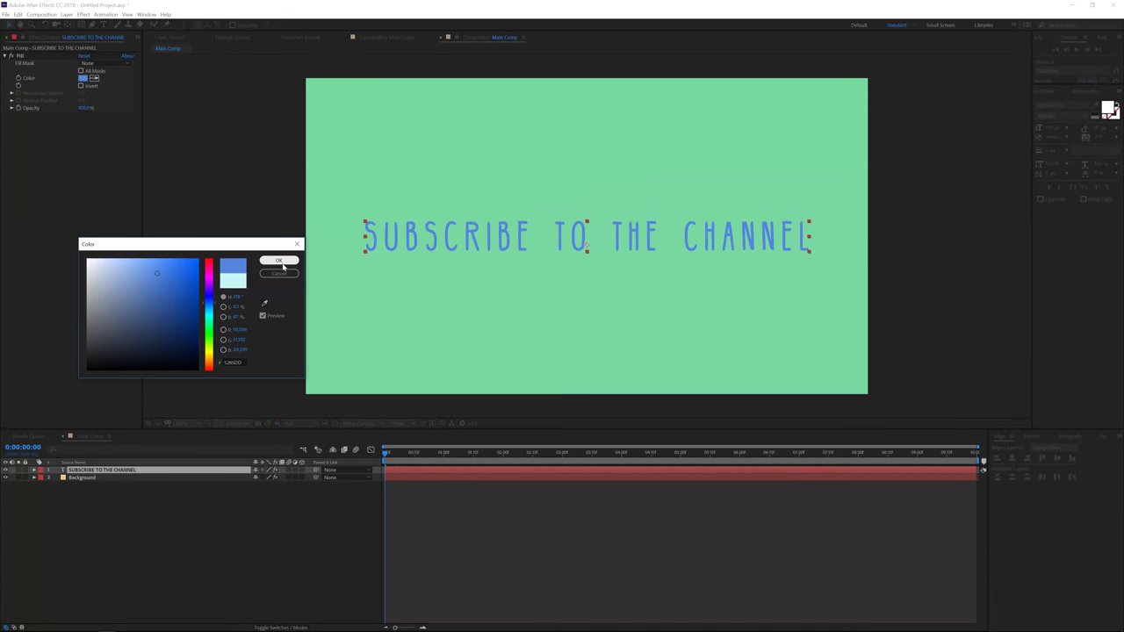
{"action": "left_click", "coordinate": [279, 261]}
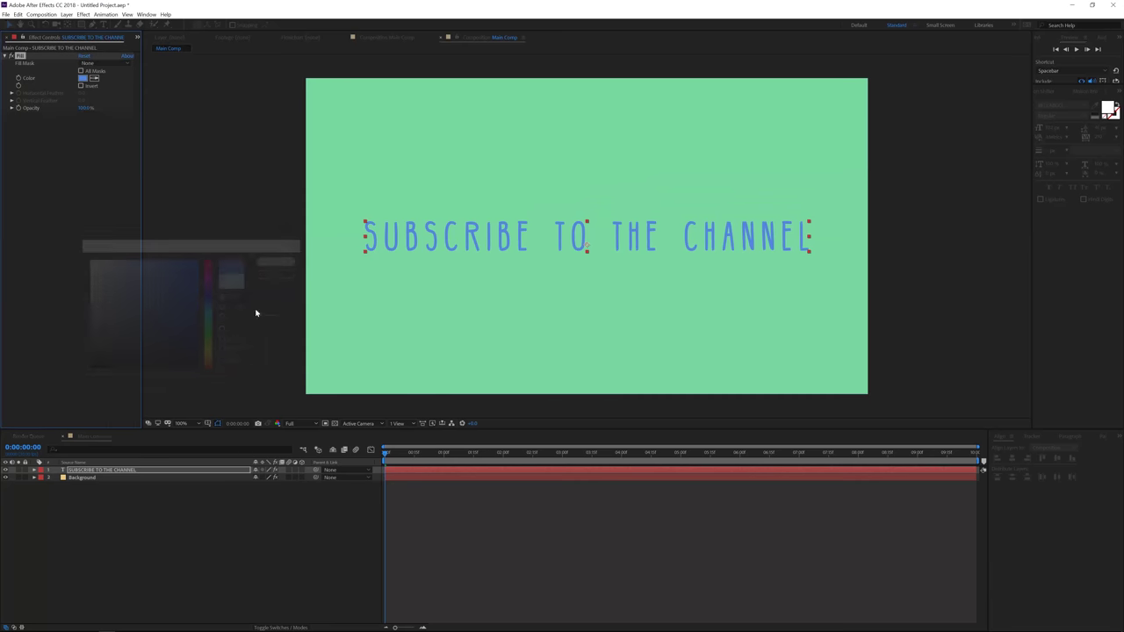
{"action": "left_click", "coordinate": [238, 501]}
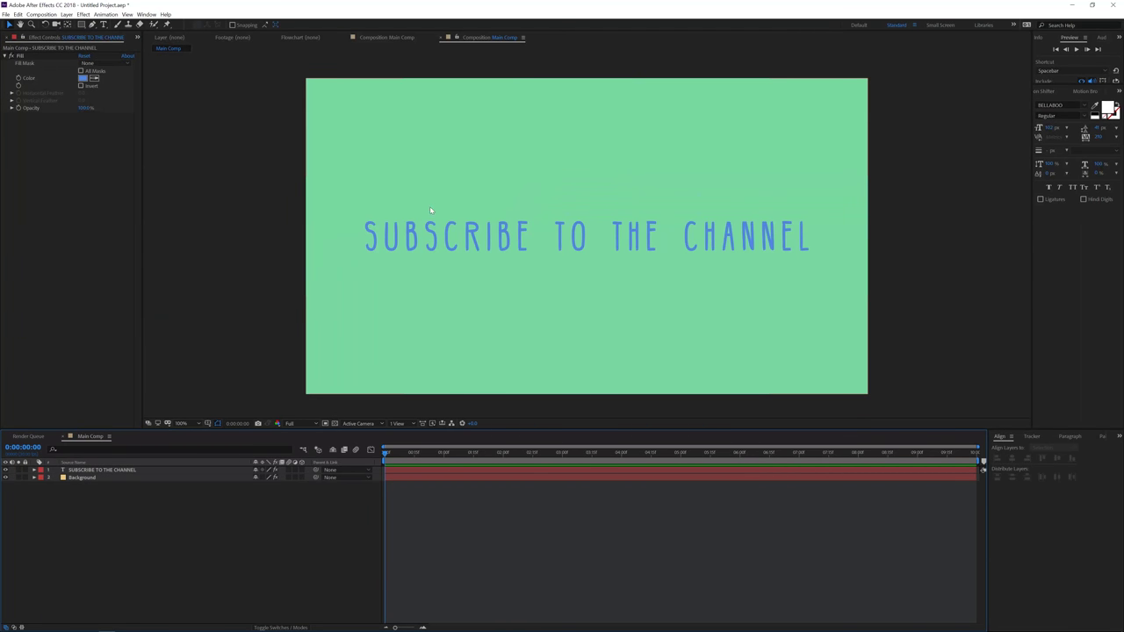
- Add a Position text animator to the SUBSCRIBE TO THE CHANNEL layer and adjust its horizontal offset
{"action": "left_click", "coordinate": [88, 470]}
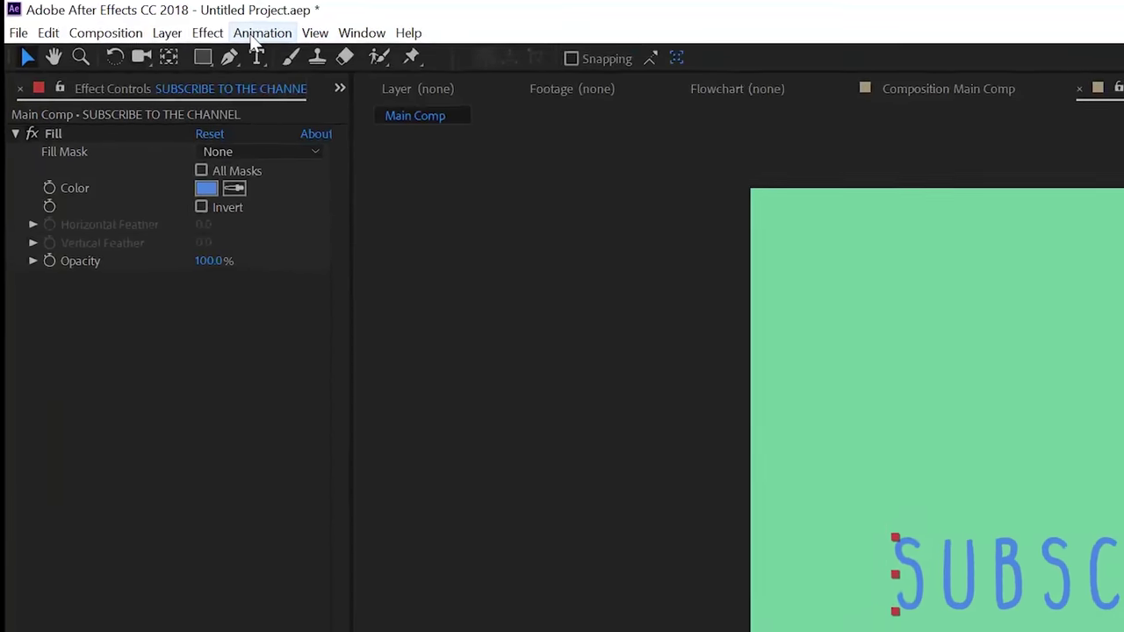
{"action": "left_click", "coordinate": [105, 15]}
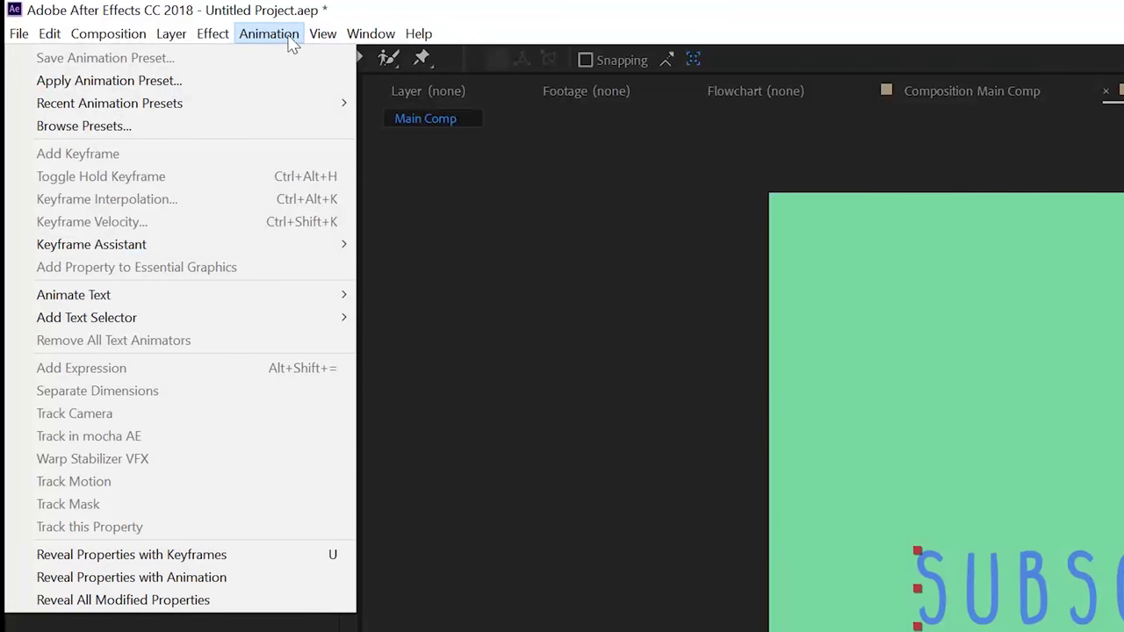
{"action": "mouse_move", "coordinate": [119, 296]}
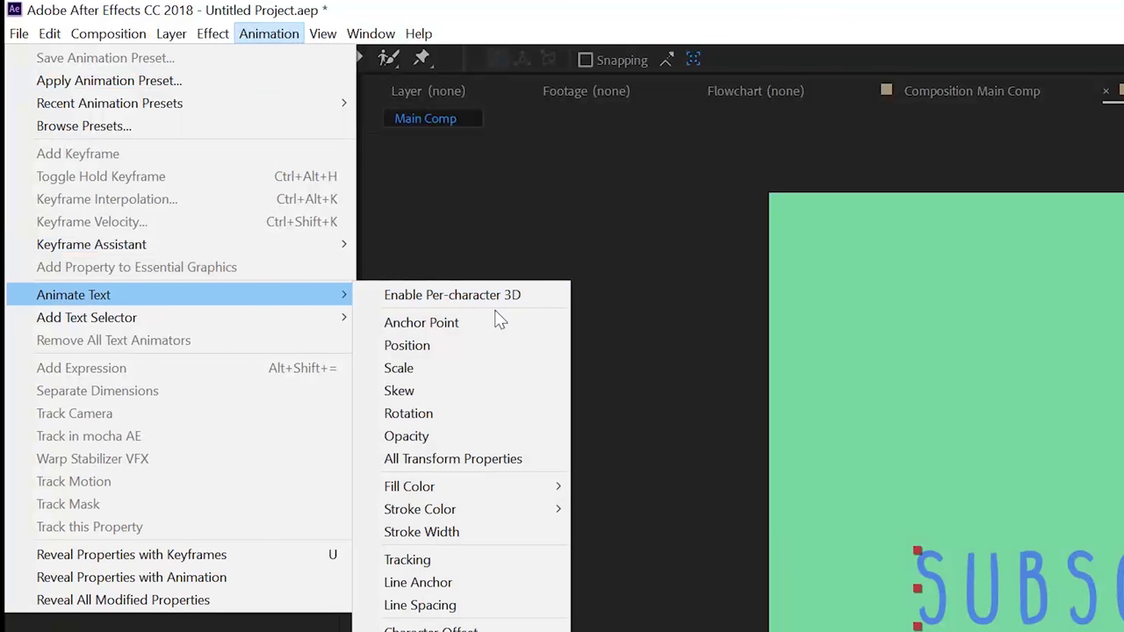
{"action": "left_click", "coordinate": [447, 345]}
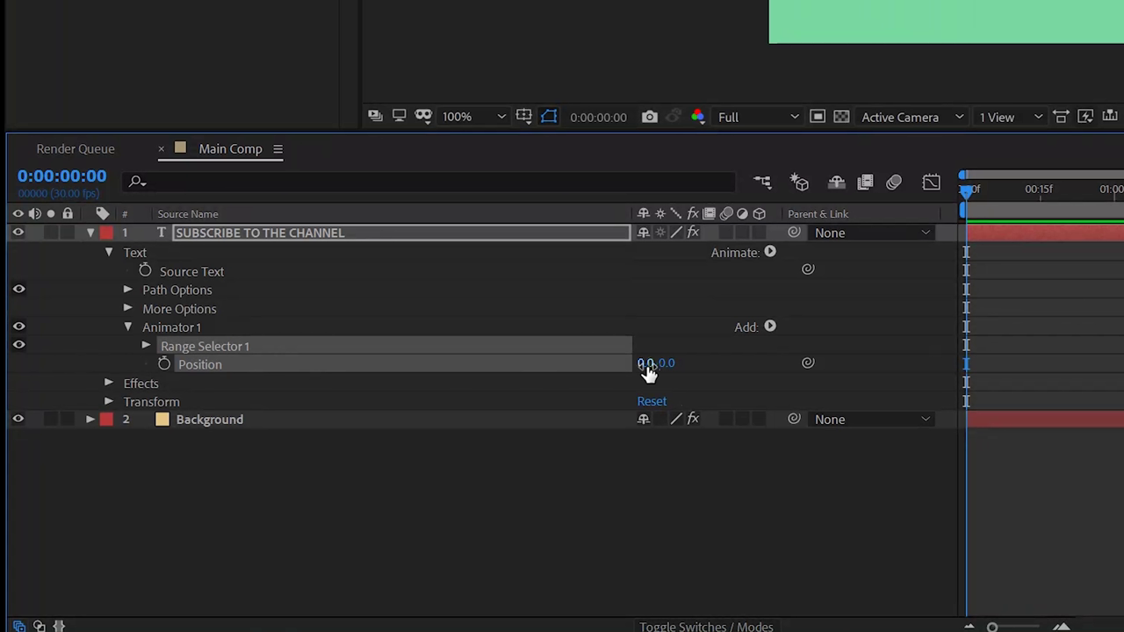
{"action": "left_click_drag", "start_coordinate": [644, 367], "coordinate": [661, 367]}
{"action": "left_click_drag", "start_coordinate": [566, 401], "coordinate": [603, 413]}
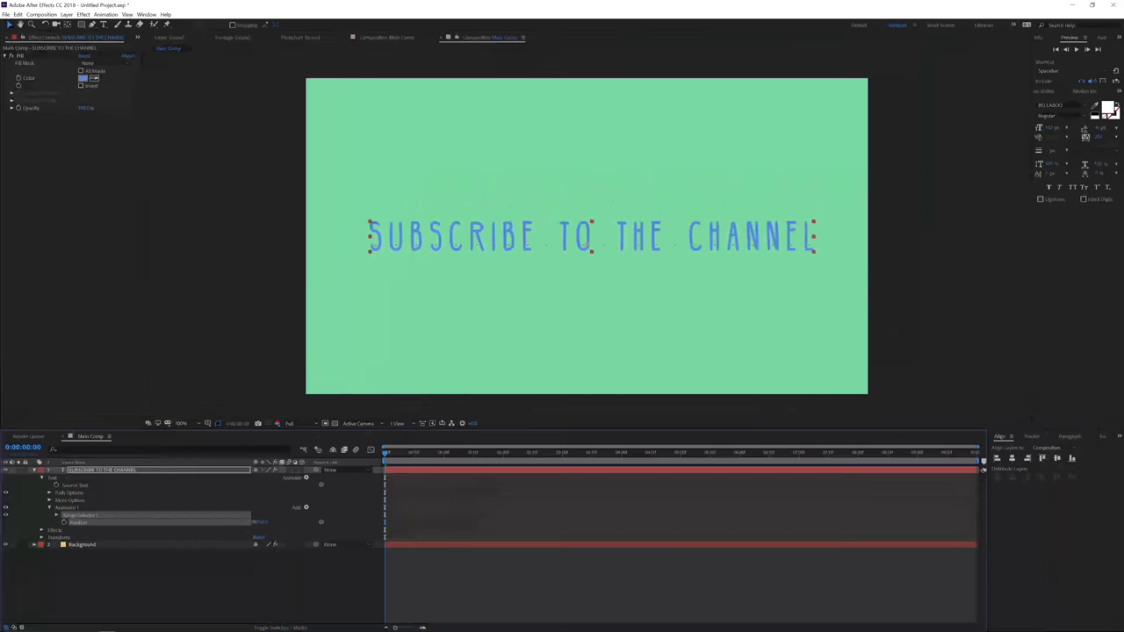
{"action": "mouse_move", "coordinate": [278, 528]}
{"action": "left_mouse_down"}
{"action": "mouse_move", "coordinate": [259, 522]}
{"action": "mouse_move", "coordinate": [290, 518]}
{"action": "left_mouse_up"}
- Add a Wiggly Selector, set the animator Position to 5, and preview the jitter
{"action": "left_click", "coordinate": [306, 507]}
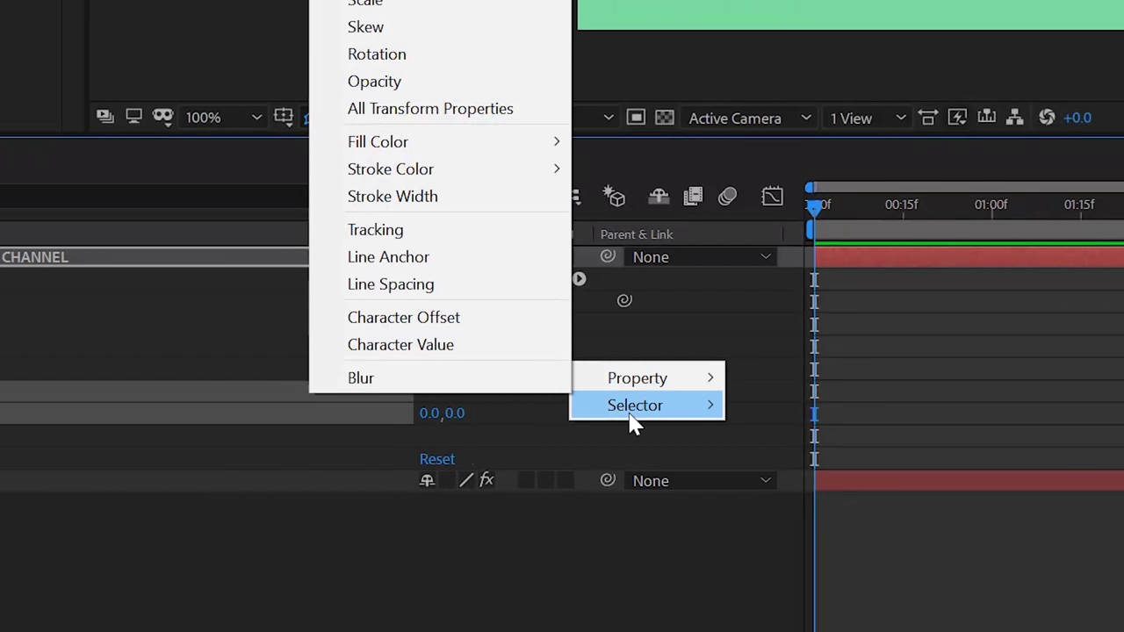
{"action": "mouse_move", "coordinate": [632, 423]}
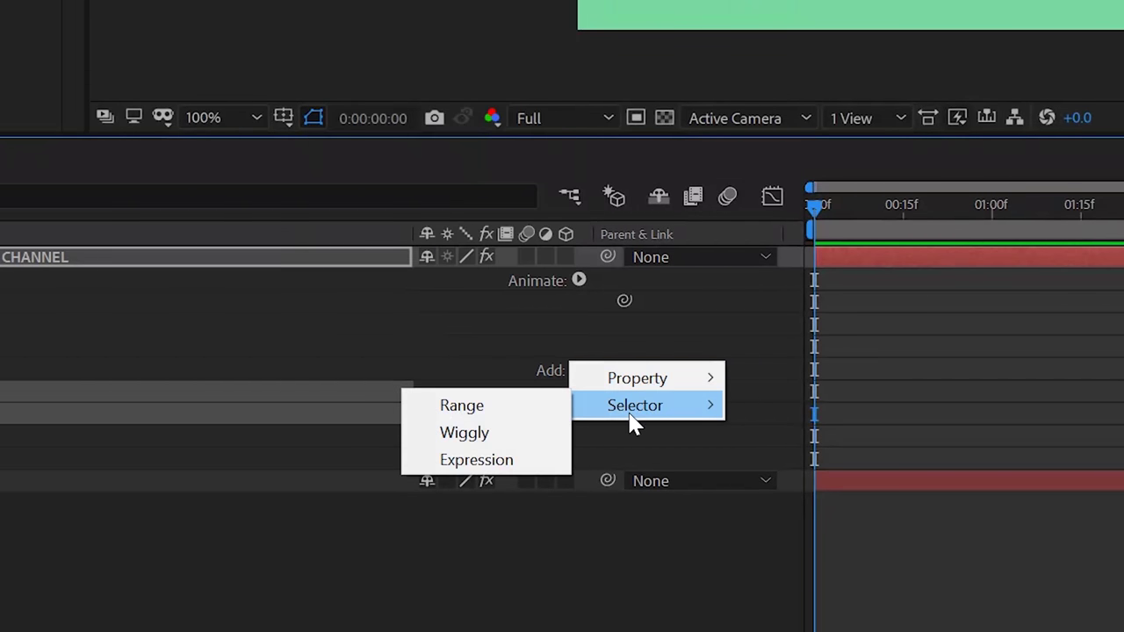
{"action": "left_click", "coordinate": [474, 432]}
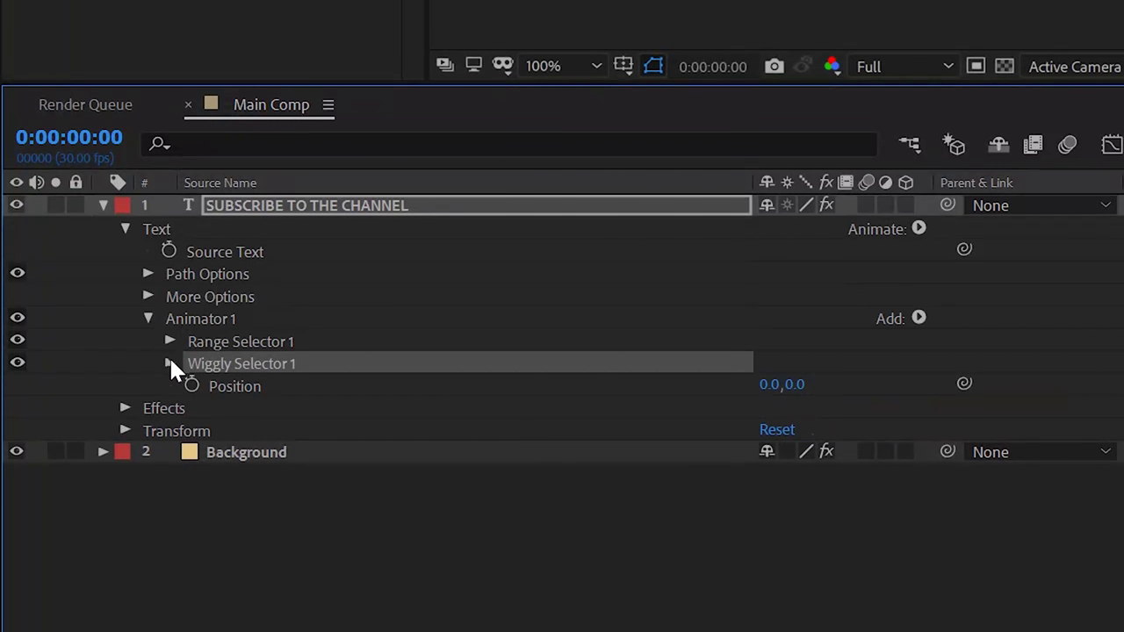
{"action": "left_click_drag", "start_coordinate": [776, 384], "coordinate": [834, 383]}
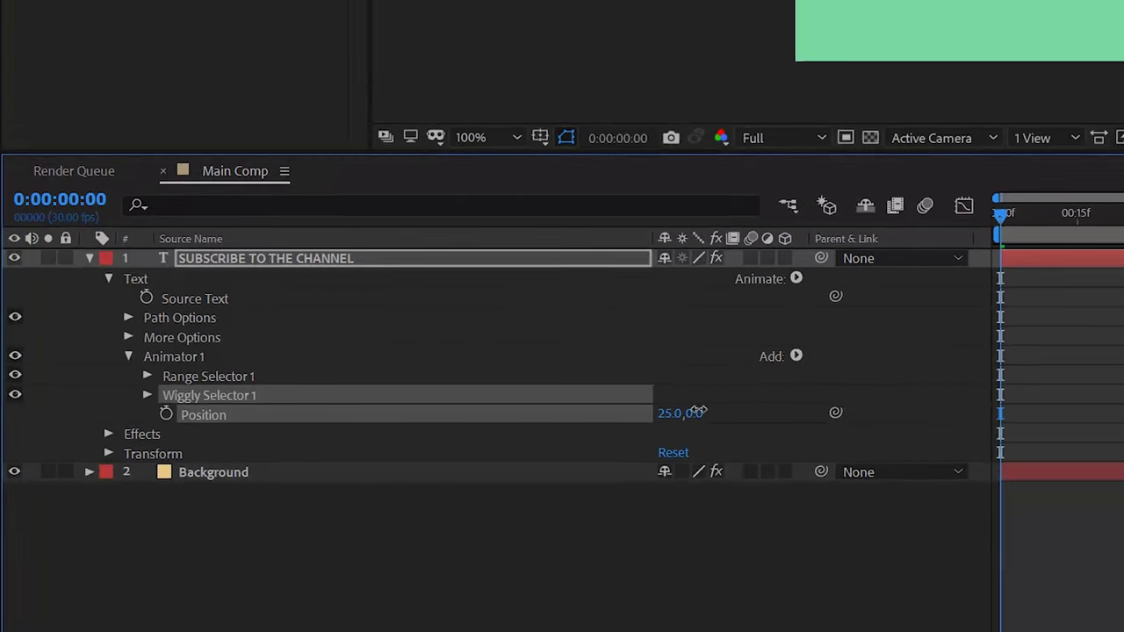
{"action": "mouse_move", "coordinate": [261, 529]}
{"action": "left_mouse_down"}
{"action": "mouse_move", "coordinate": [289, 530]}
{"action": "mouse_move", "coordinate": [256, 529]}
{"action": "left_mouse_up"}
{"action": "left_click", "coordinate": [269, 529]}
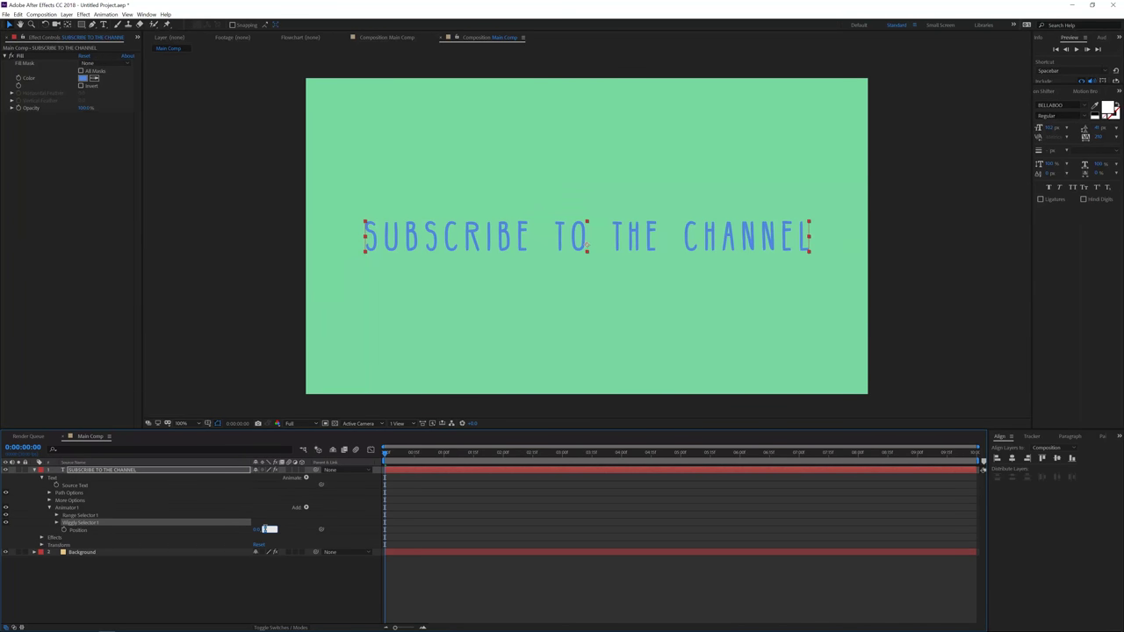
{"action": "type", "text": "5"}
{"action": "key", "text": "Return"}
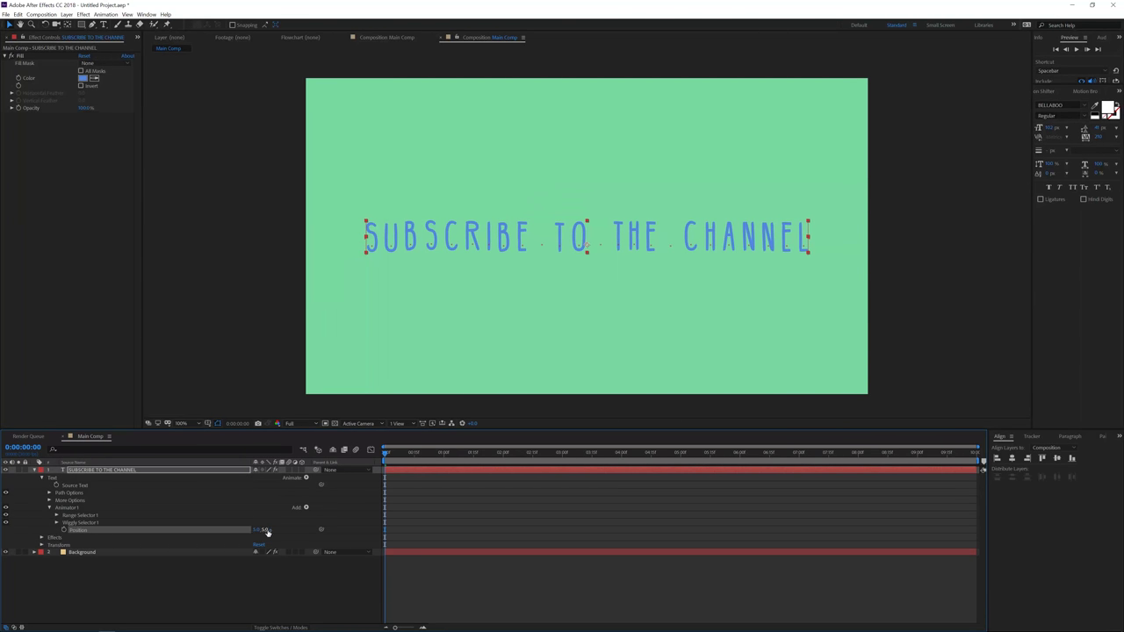
{"action": "key", "text": "space"}
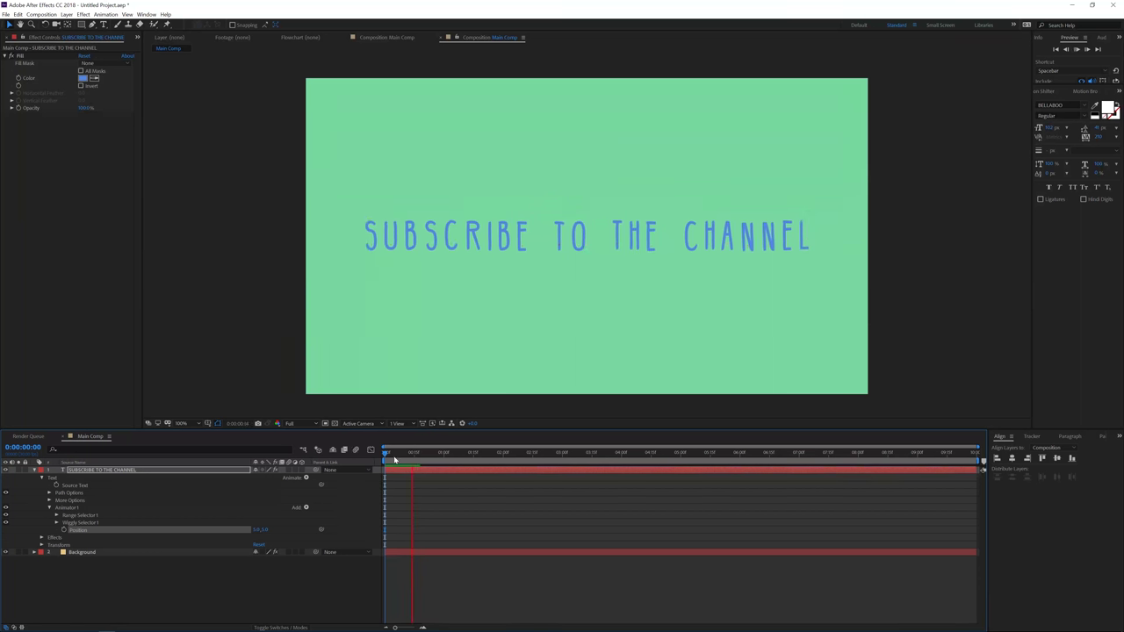
{"action": "left_click", "coordinate": [466, 453]}
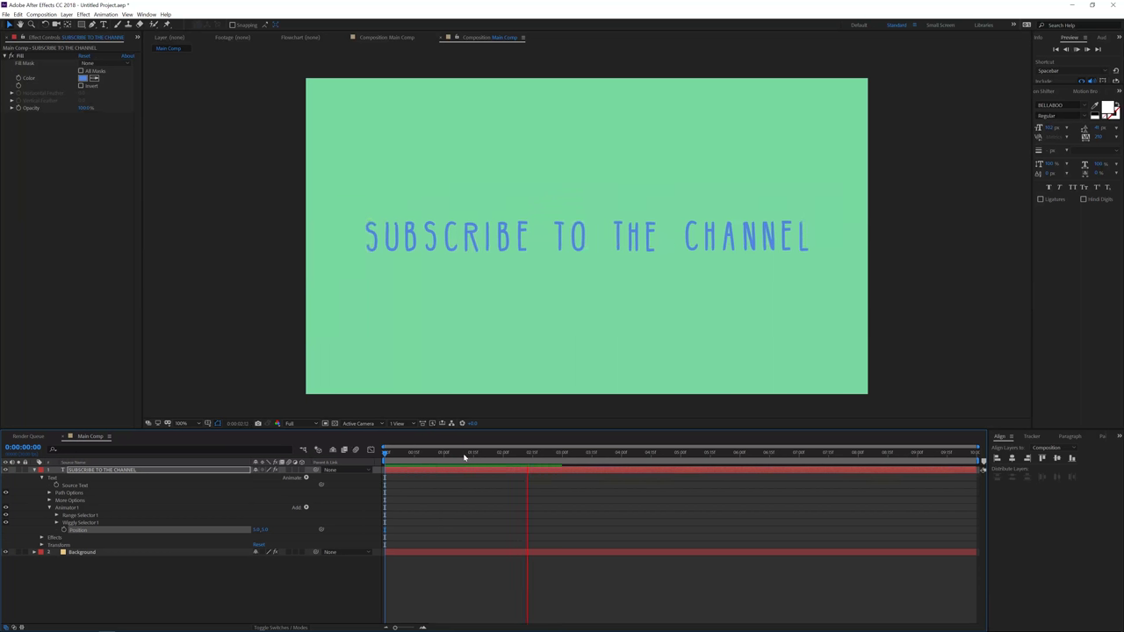
- Expand Wiggly Selector 1, change its Wiggles/Second rate, and preview the faster wiggle
{"action": "left_click", "coordinate": [56, 523]}
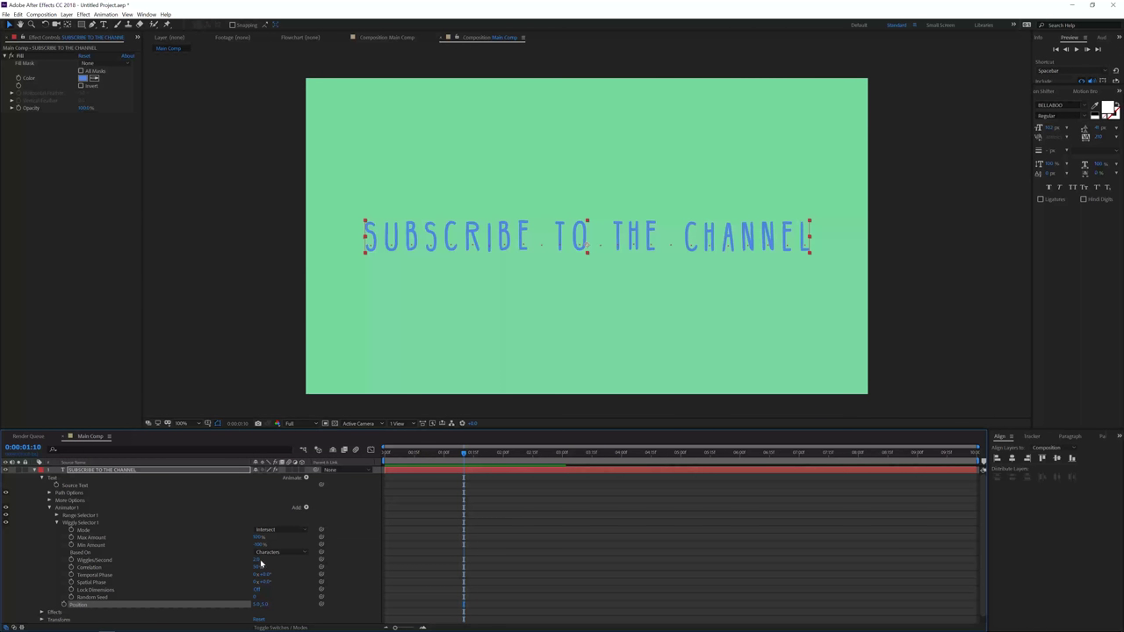
{"action": "left_click", "coordinate": [440, 453]}
{"action": "key", "text": "space"}
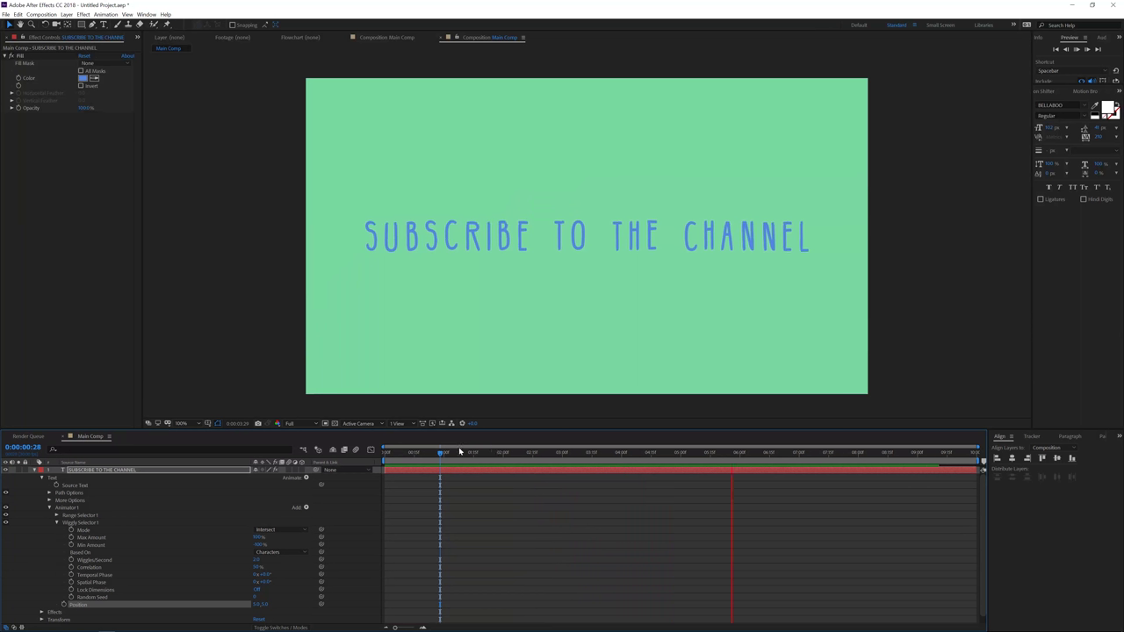
{"action": "key", "text": "space"}
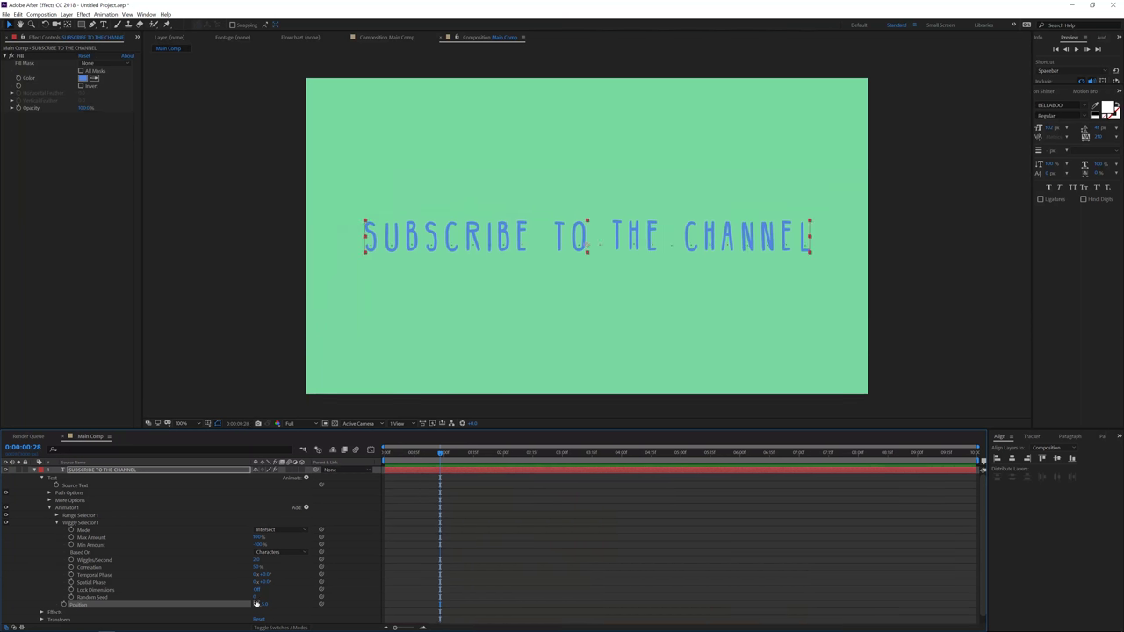
{"action": "key", "text": "Return"}
{"action": "left_click", "coordinate": [430, 452]}
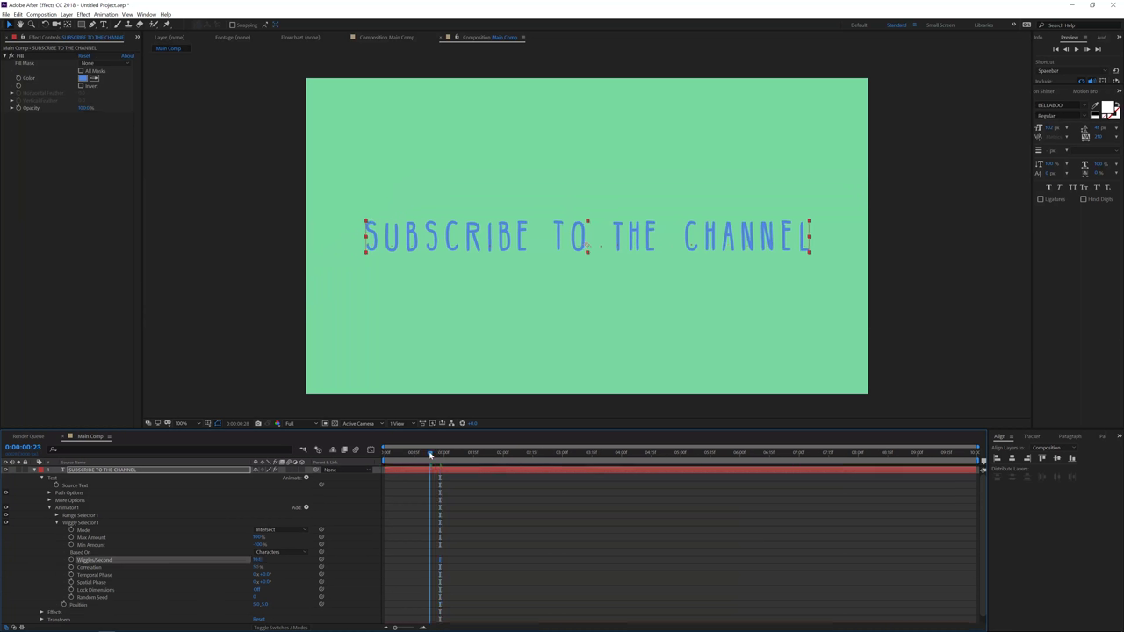
{"action": "key", "text": "space"}
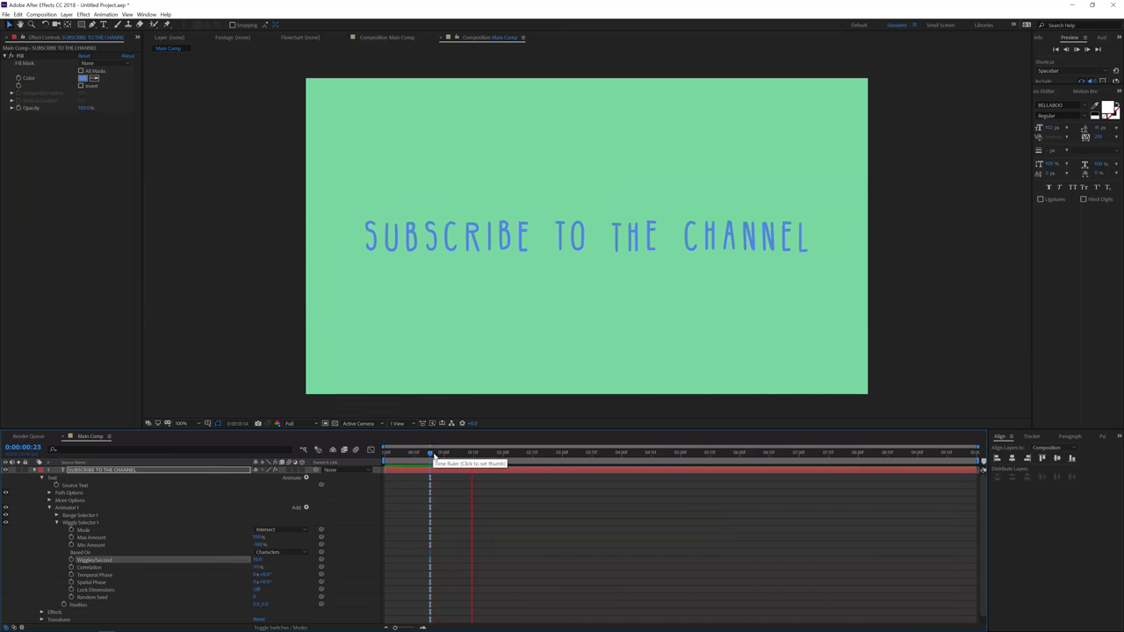
{"action": "key", "text": "space"}
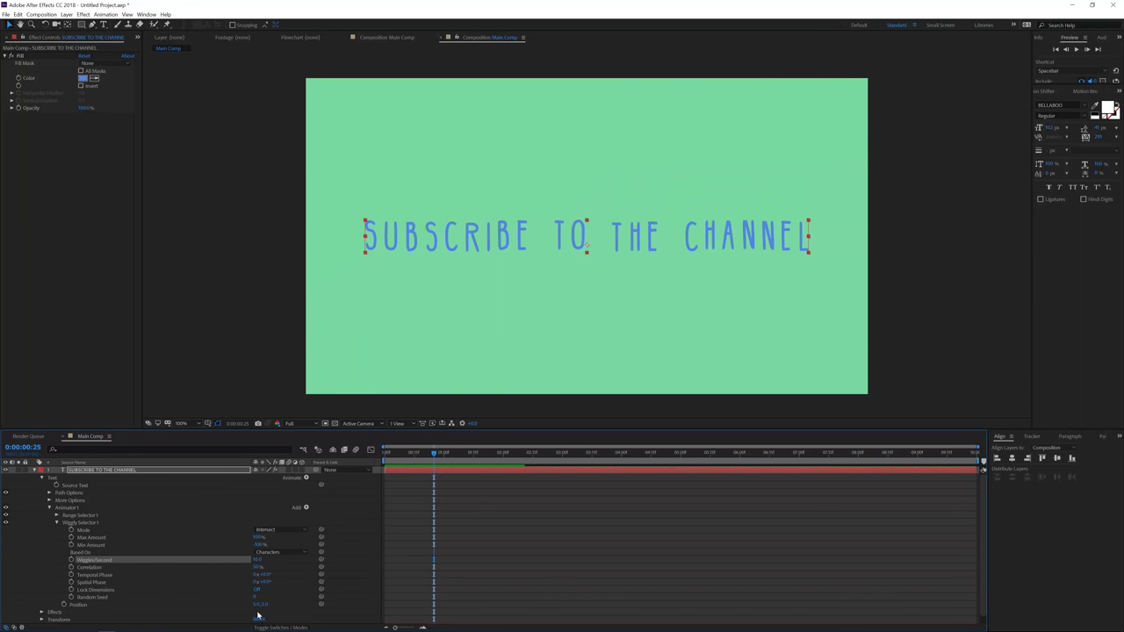
- Commit the animator Position of 5 and preview the jittering letters again
{"action": "scroll", "coordinate": [228, 567], "scroll_direction": "down", "scroll_amount": 1}
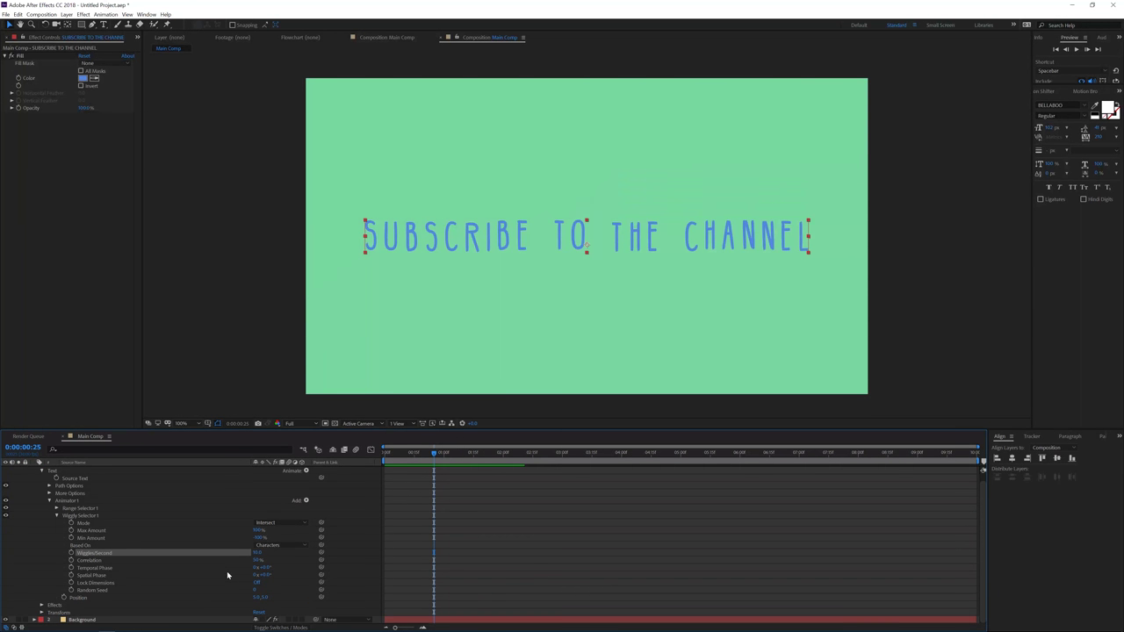
{"action": "key", "text": "Return"}
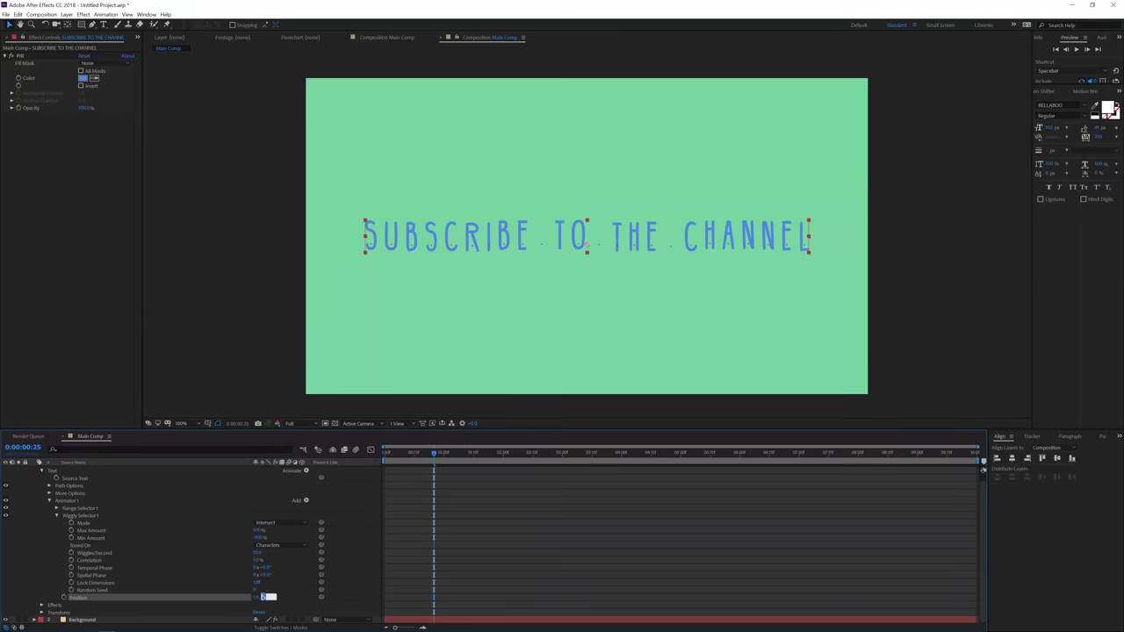
{"action": "left_click", "coordinate": [463, 520]}
{"action": "key", "text": "space"}
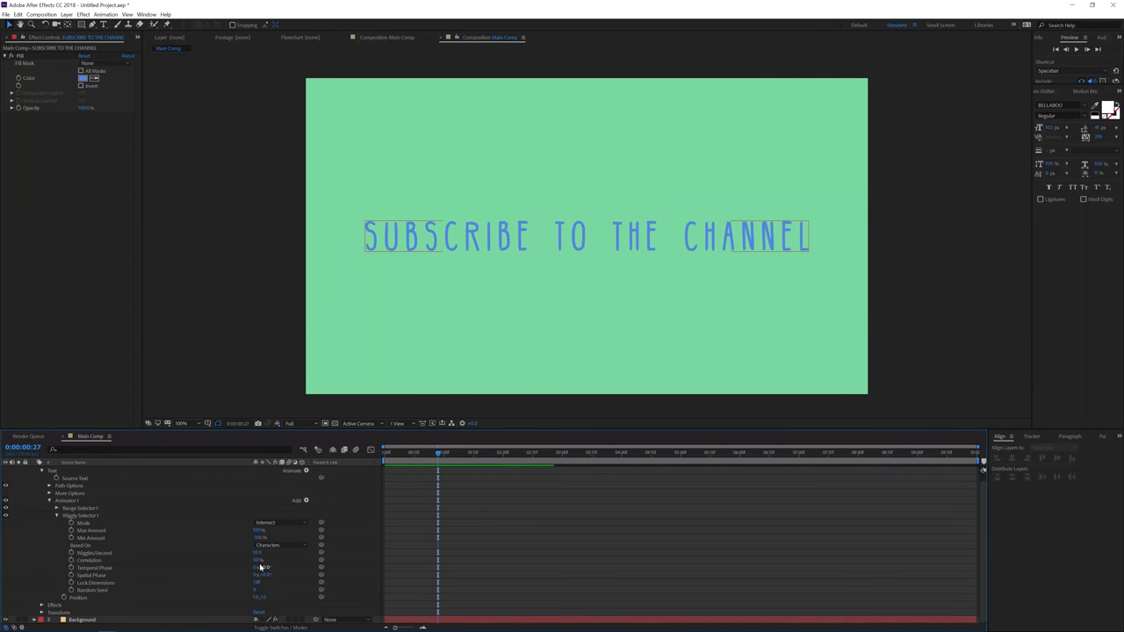
{"action": "left_click", "coordinate": [477, 531]}
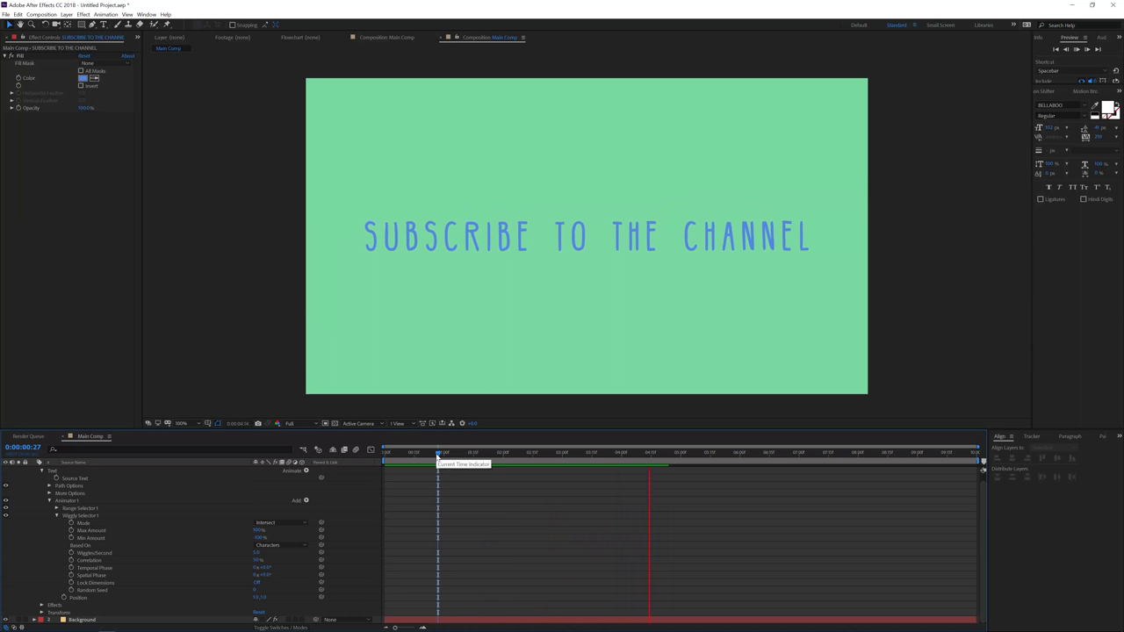
{"action": "key", "text": "space"}
{"action": "left_click_drag", "start_coordinate": [437, 454], "coordinate": [433, 455]}
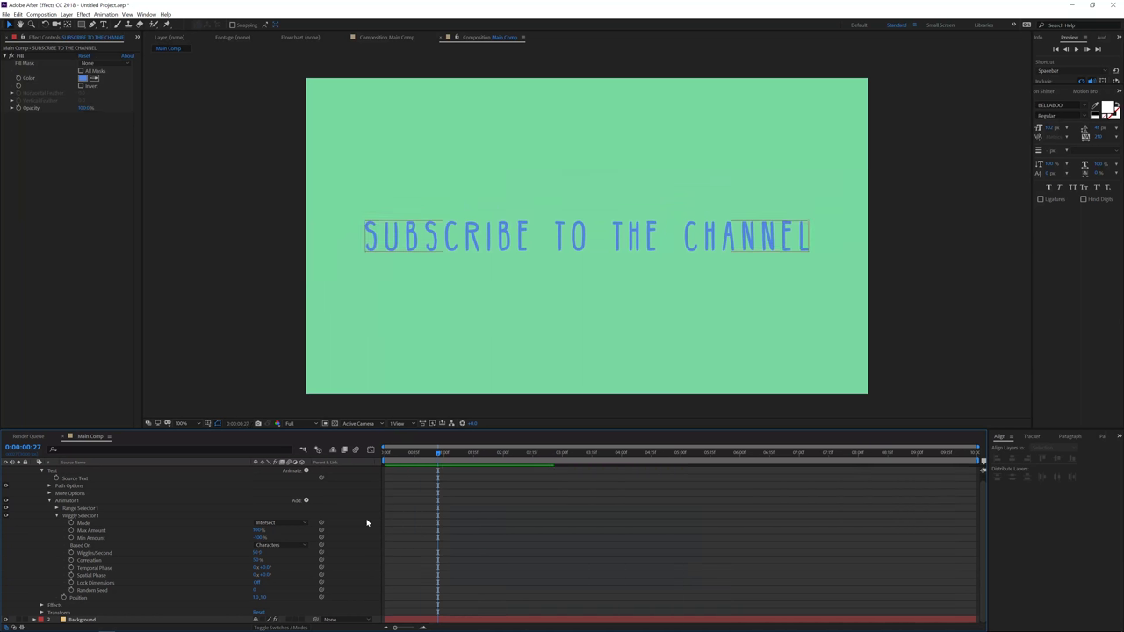
{"action": "left_click", "coordinate": [77, 597]}
{"action": "left_click", "coordinate": [94, 552]}
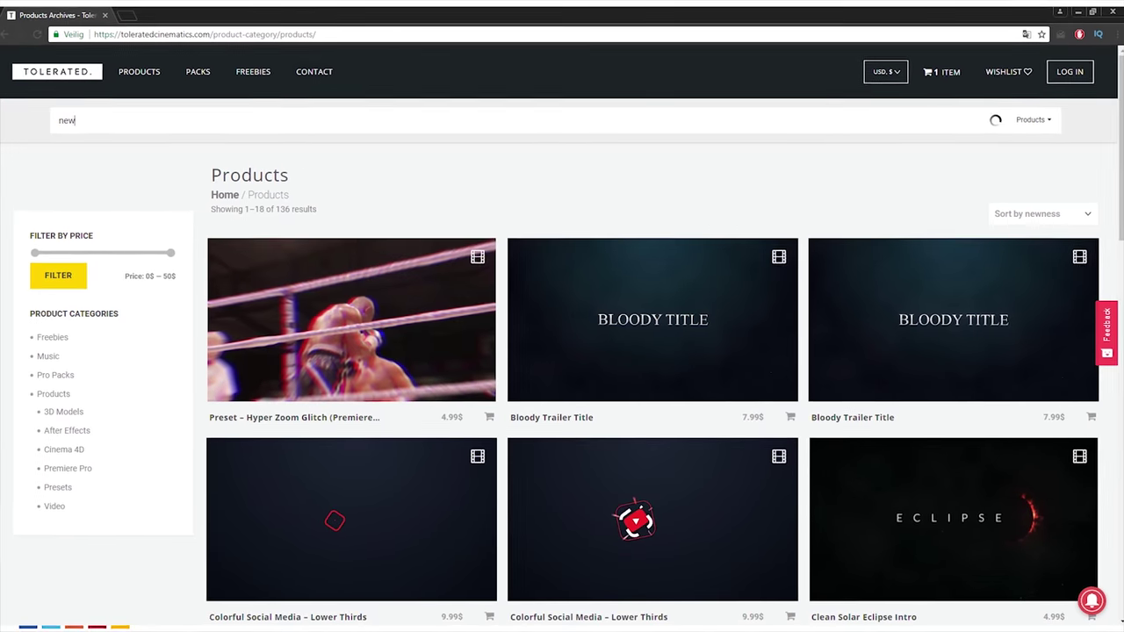
- Search the template store for 'new year'
{"action": "type", "text": "yea"}
{"action": "type", "text": "r"}
{"action": "key", "text": "Return"}
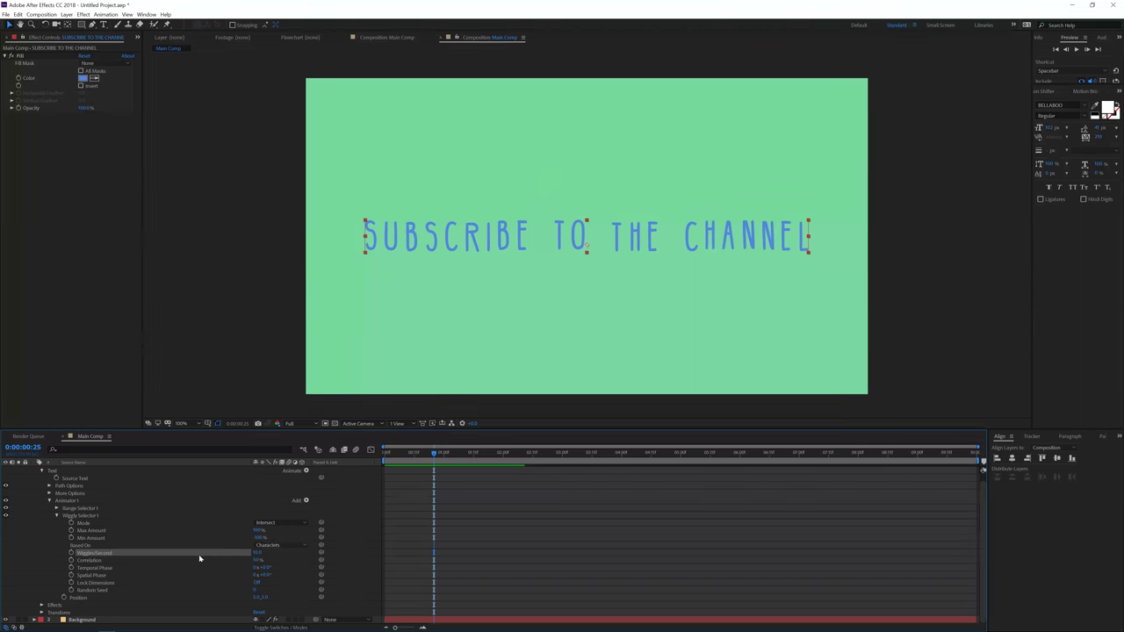
- Lower Wiggles/Second to 2 and preview the slower letter wiggle
{"action": "scroll", "coordinate": [132, 567], "scroll_direction": "up", "scroll_amount": 1}
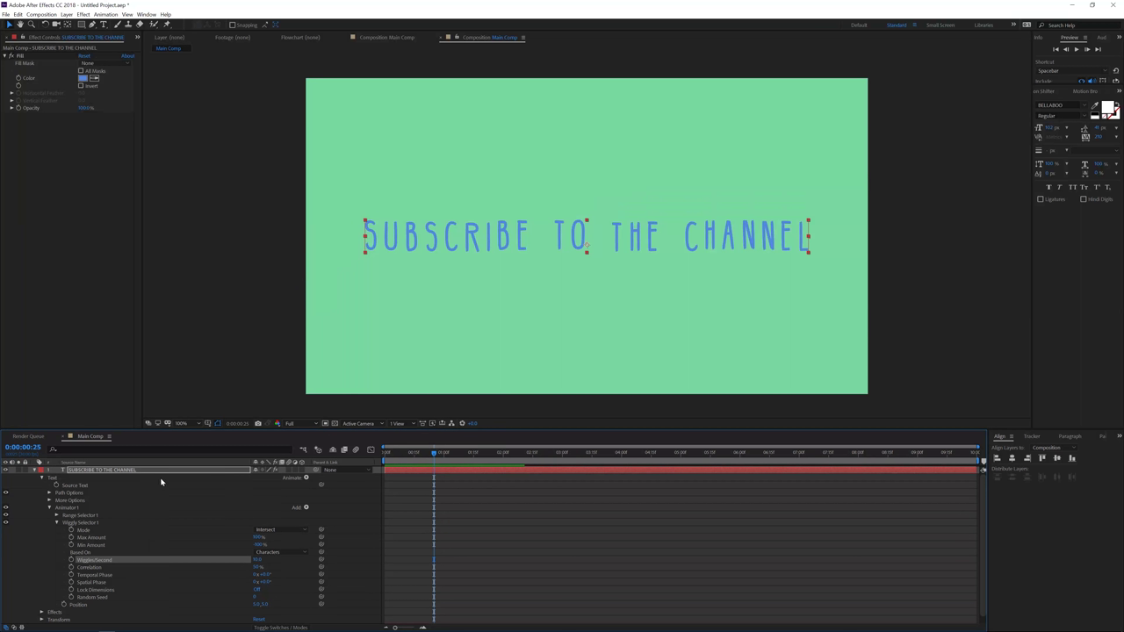
{"action": "left_click", "coordinate": [487, 496]}
{"action": "key", "text": "space"}
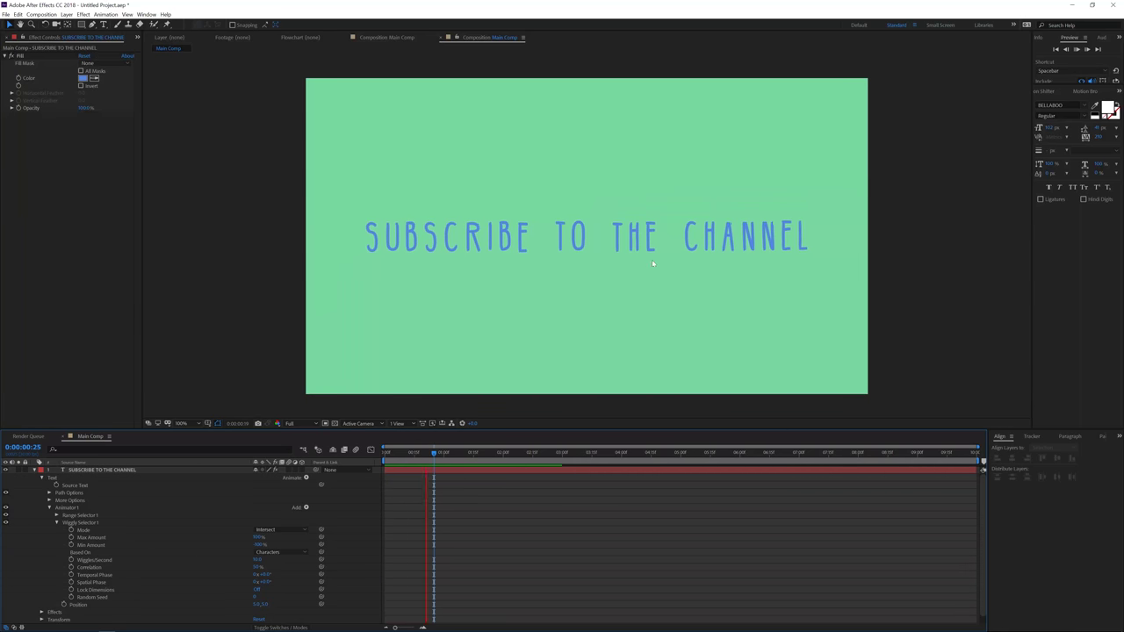
{"action": "left_click", "coordinate": [256, 560]}
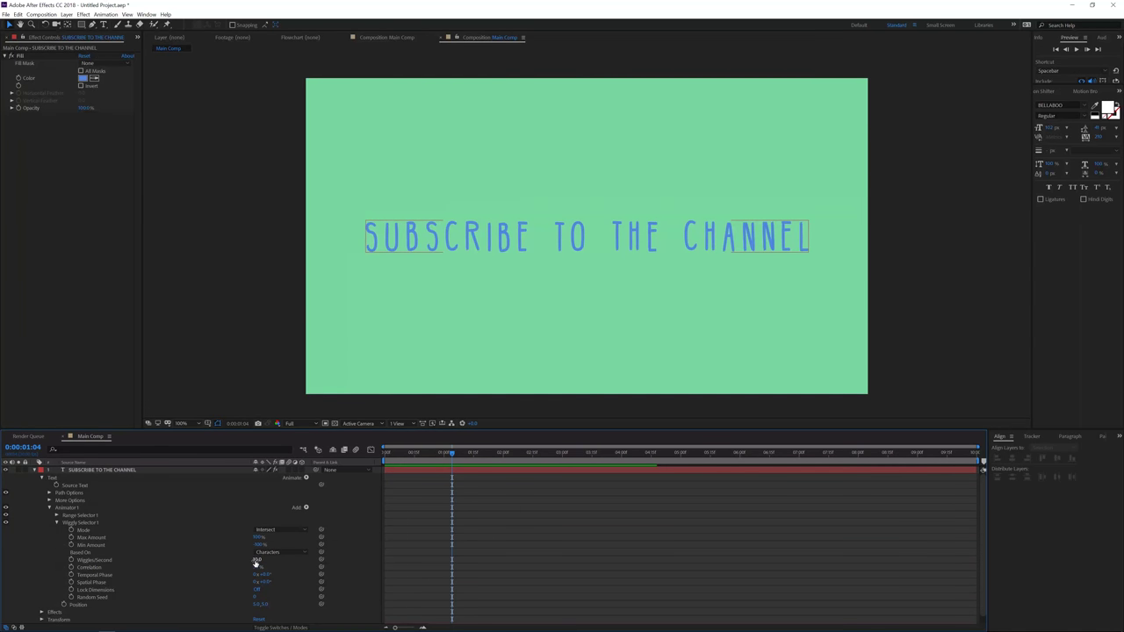
{"action": "left_click", "coordinate": [484, 519]}
{"action": "key", "text": "space"}
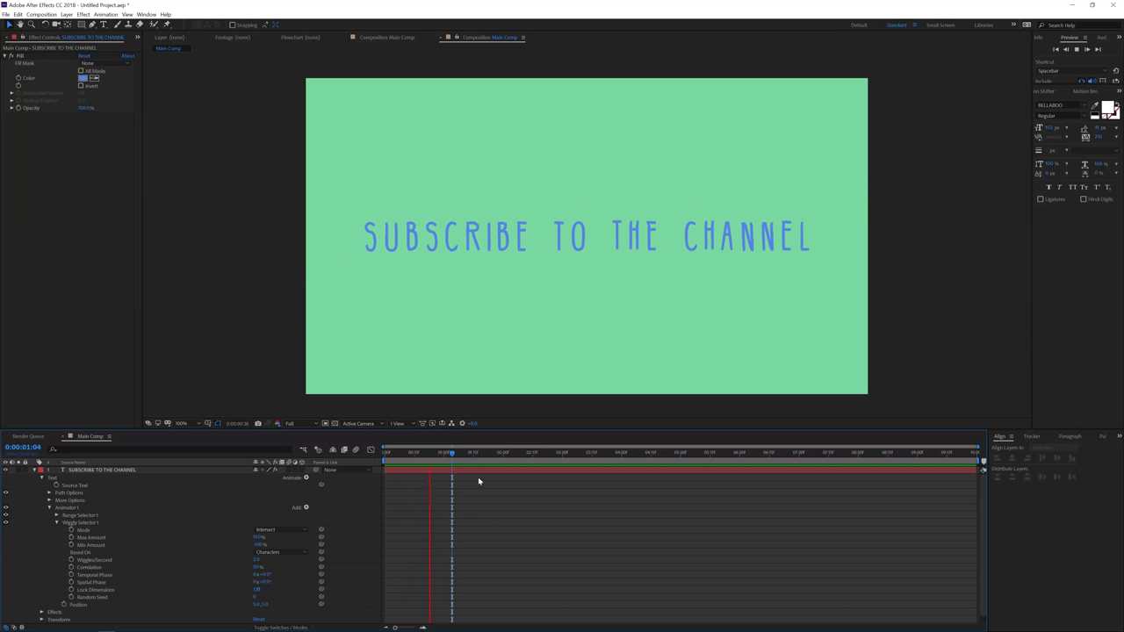
{"action": "left_click", "coordinate": [460, 474]}
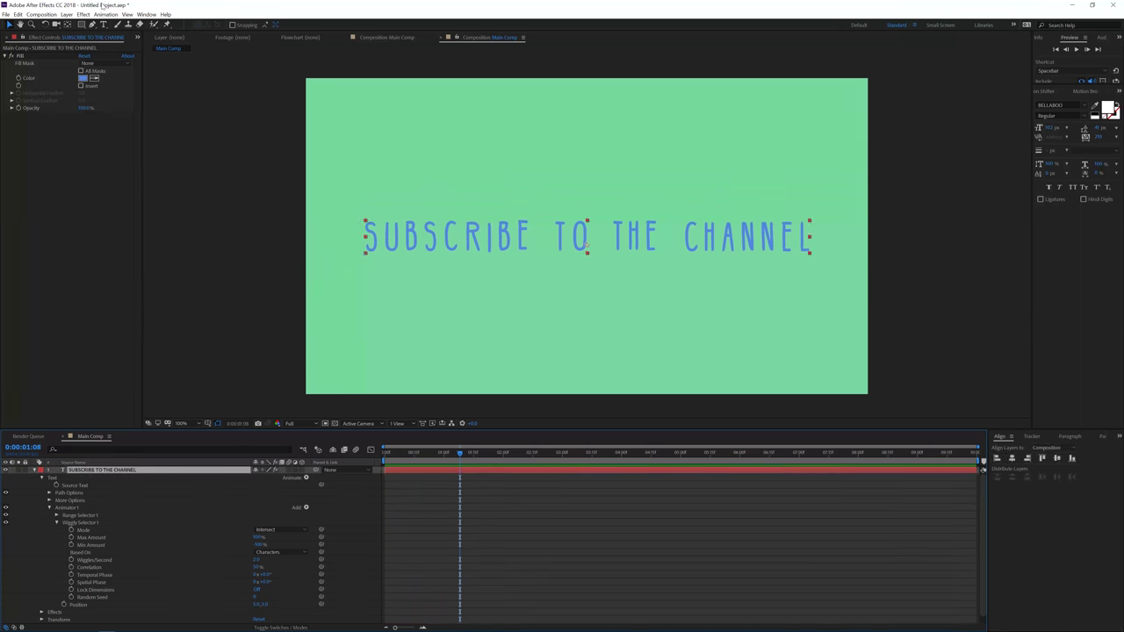
- Pre-compose the text layer as Title 01, moving all attributes, and scrub back to the start
{"action": "left_click", "coordinate": [65, 14]}
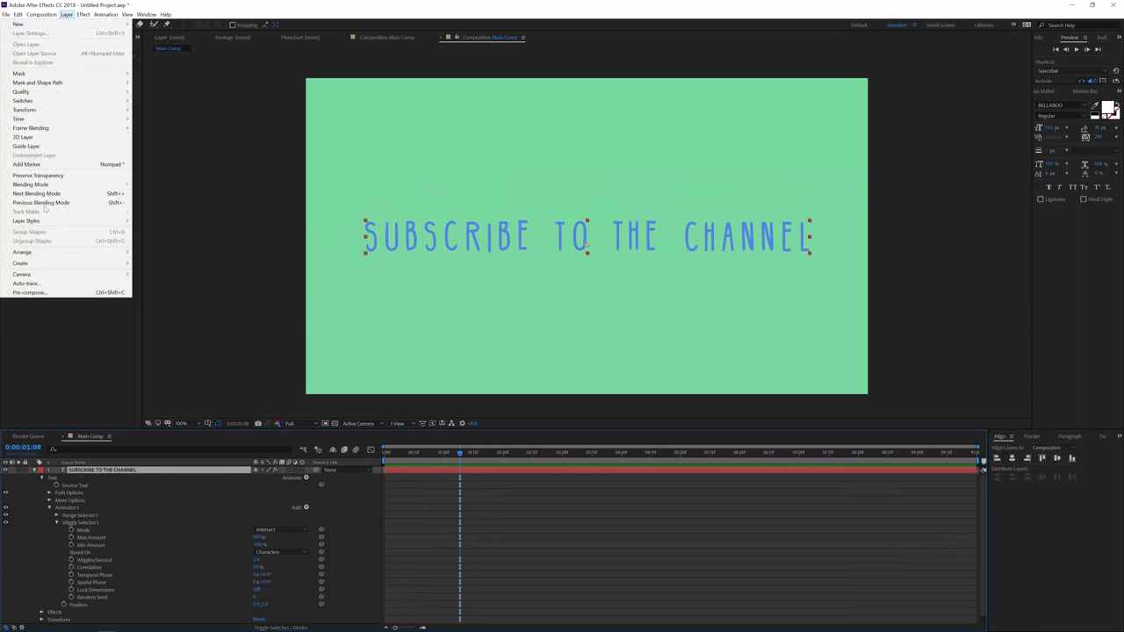
{"action": "left_click", "coordinate": [35, 290]}
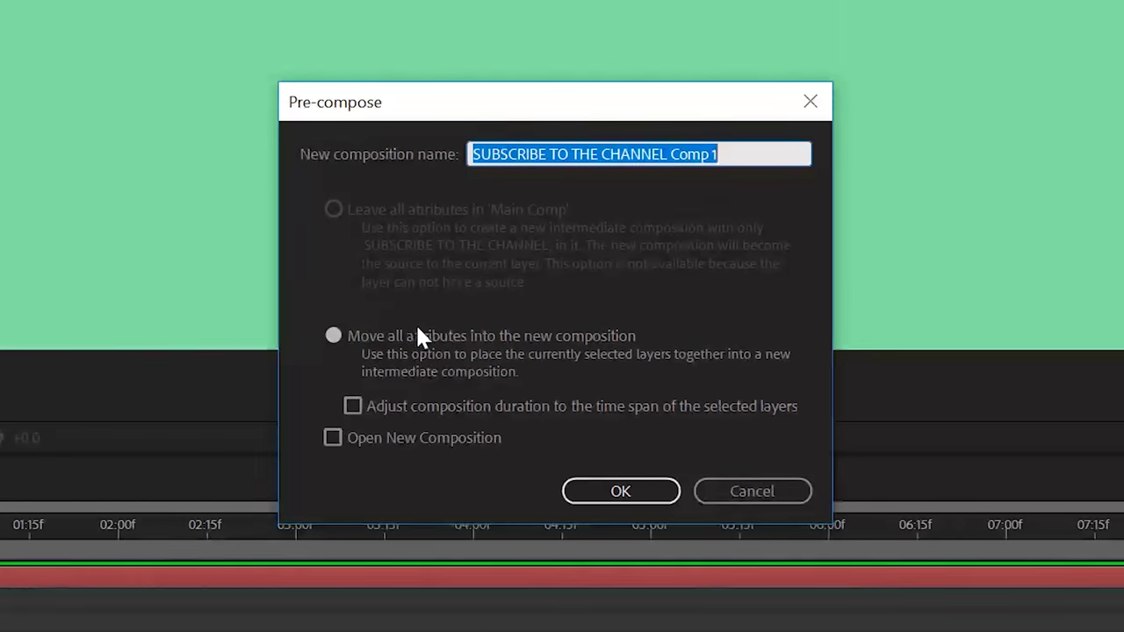
{"action": "type", "text": "Title 01"}
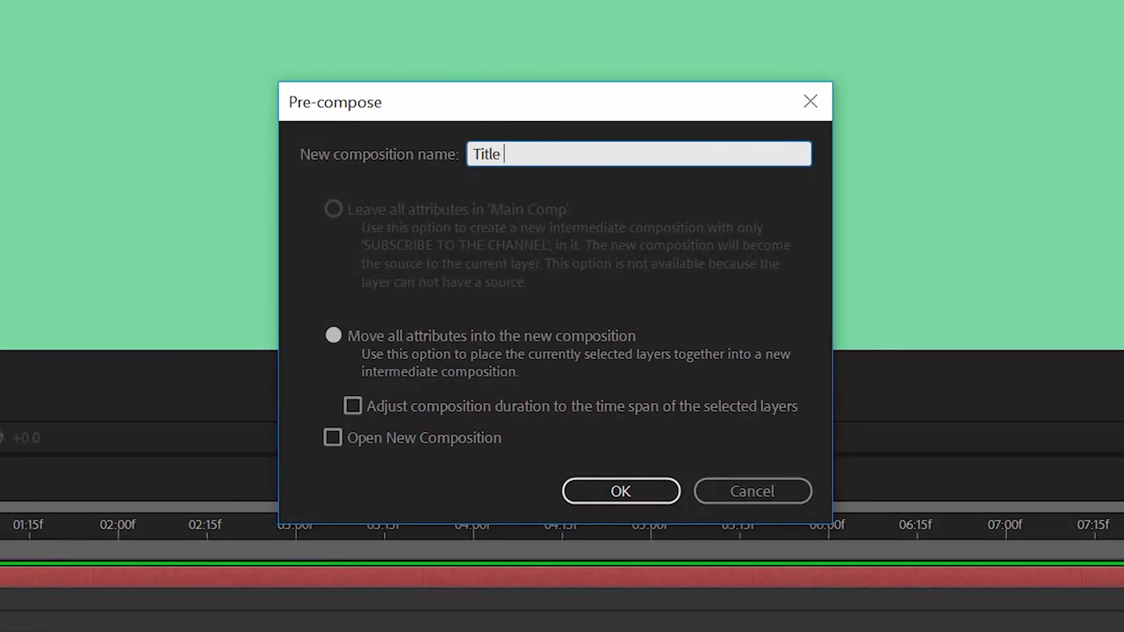
{"action": "left_click", "coordinate": [620, 494]}
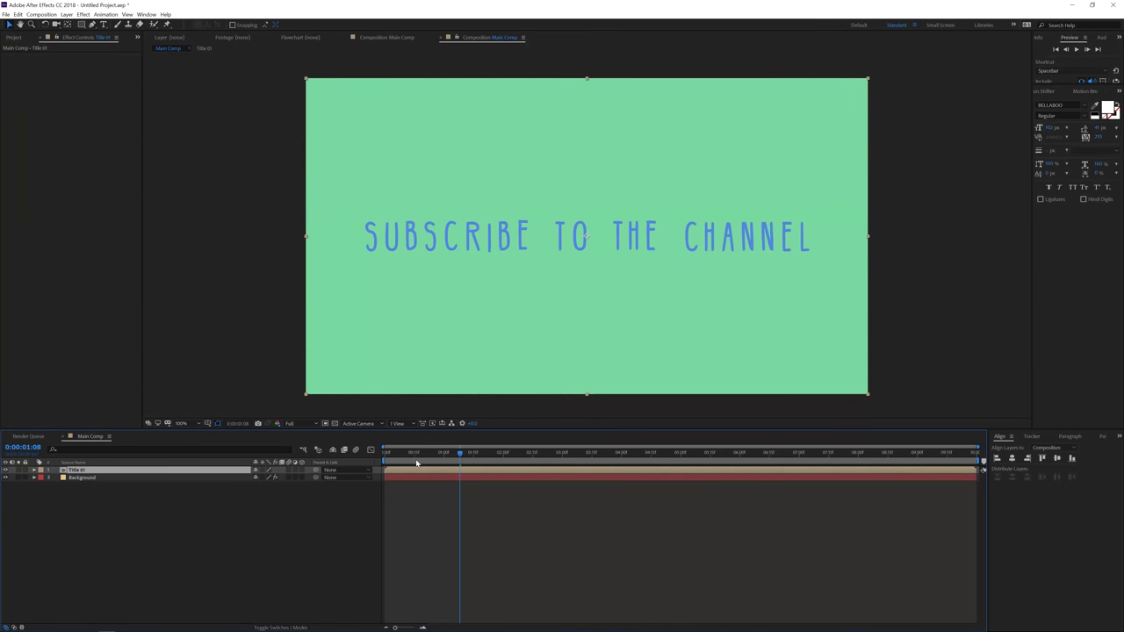
{"action": "left_click_drag", "start_coordinate": [418, 463], "coordinate": [265, 491]}
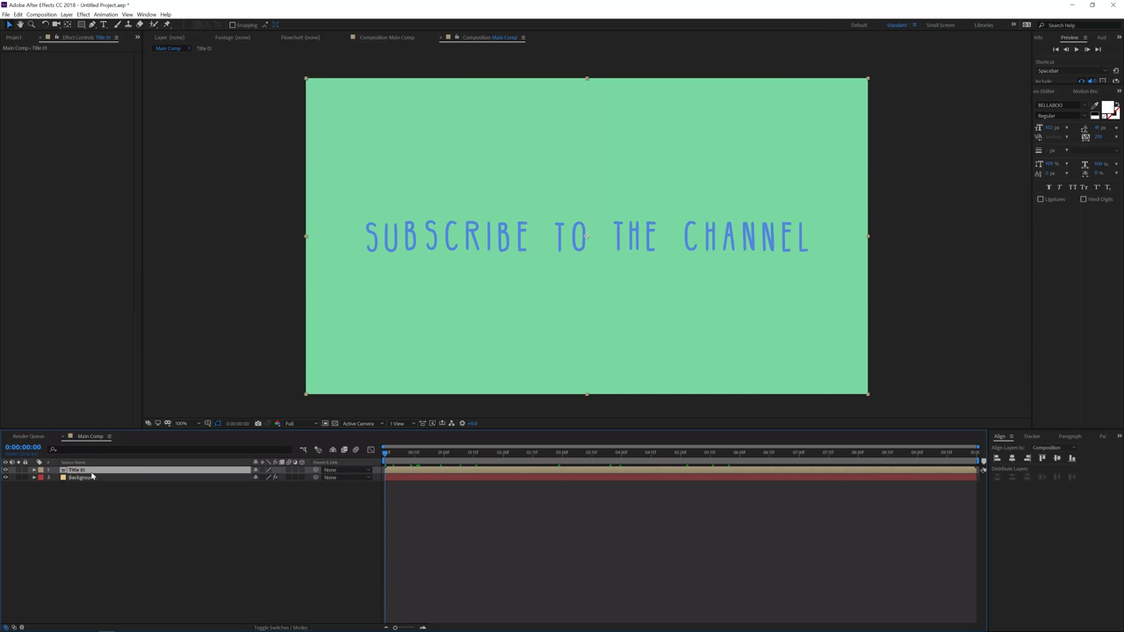
- Enable time remapping on Title 01 and give Time Remap the expression posterizeTime(4); value;
{"action": "right_click", "coordinate": [98, 473]}
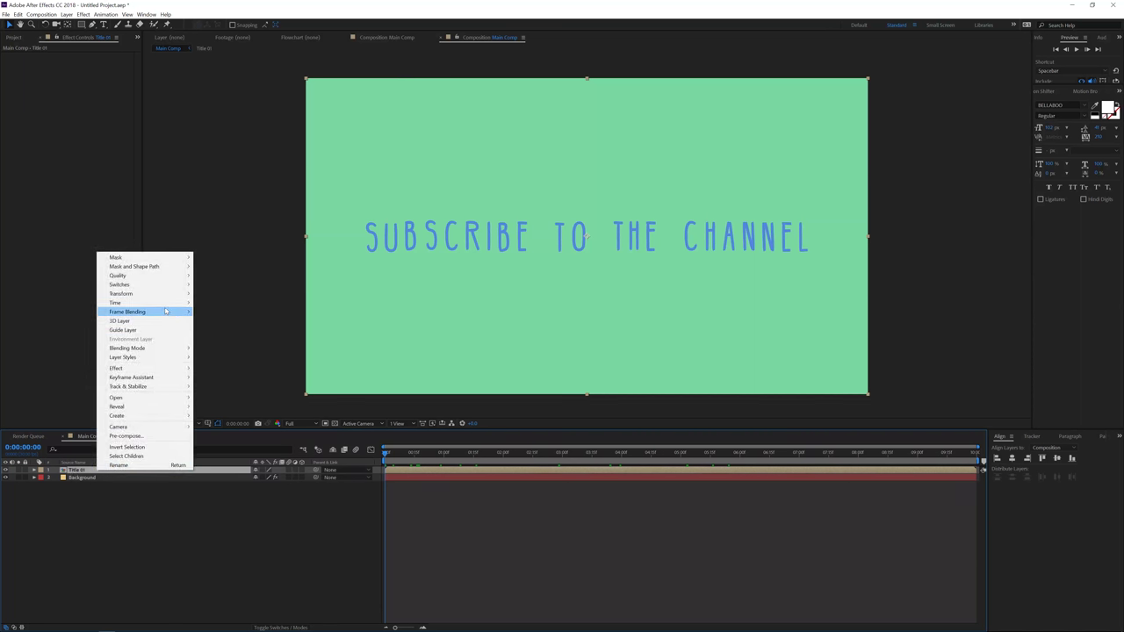
{"action": "mouse_move", "coordinate": [167, 305]}
{"action": "left_click", "coordinate": [232, 302]}
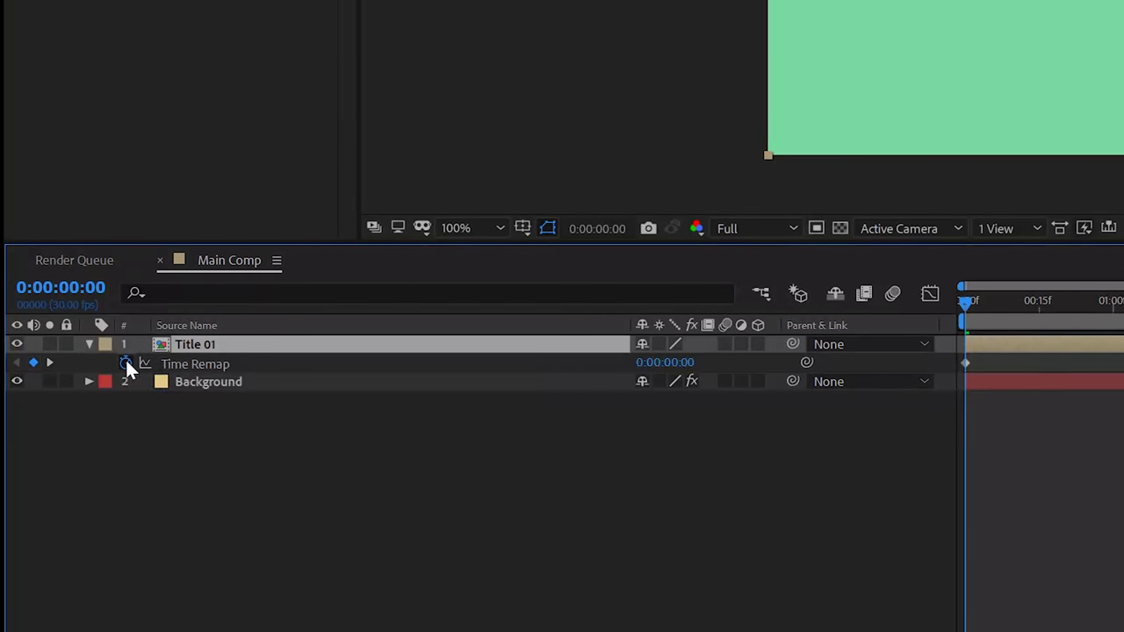
{"action": "left_click", "coordinate": [125, 362], "text": "alt"}
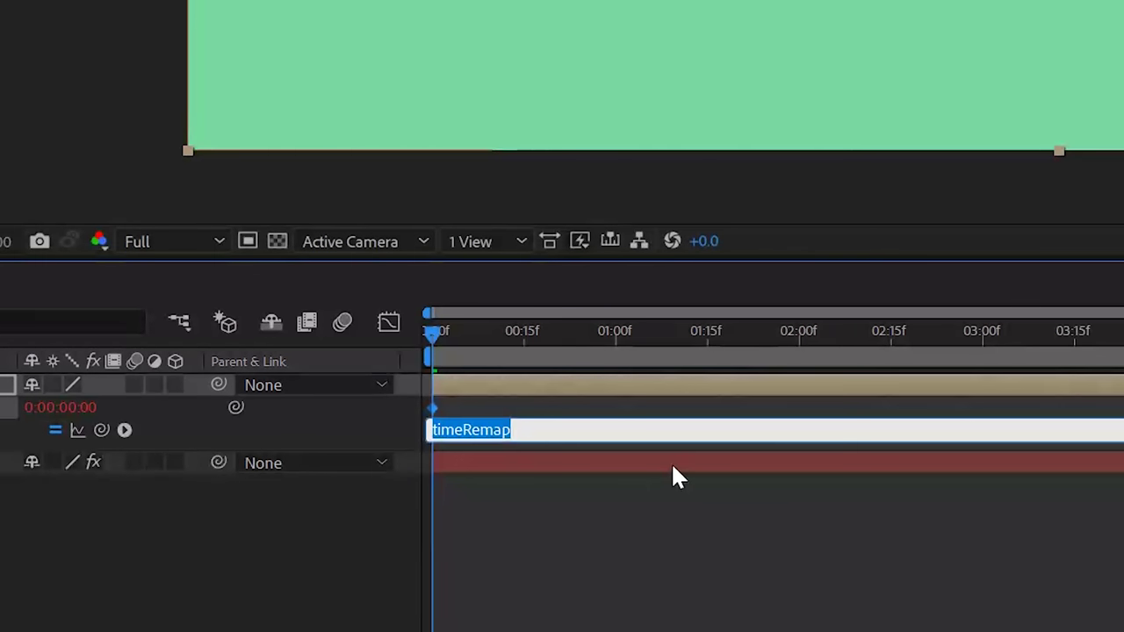
{"action": "type", "text": "posterize"}
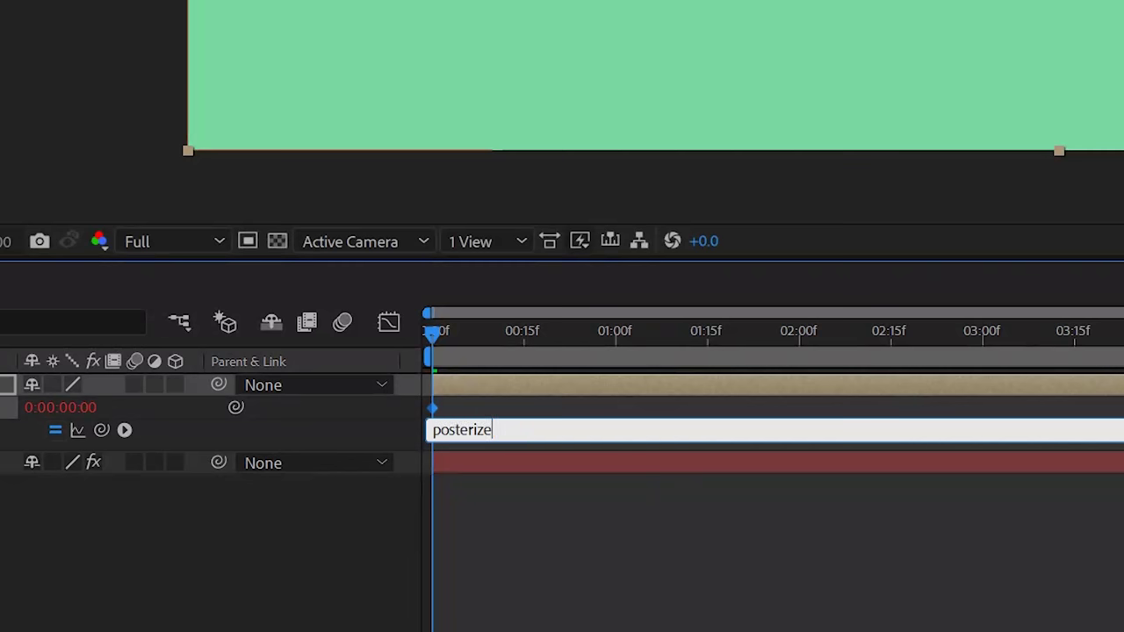
{"action": "type", "text": "T"}
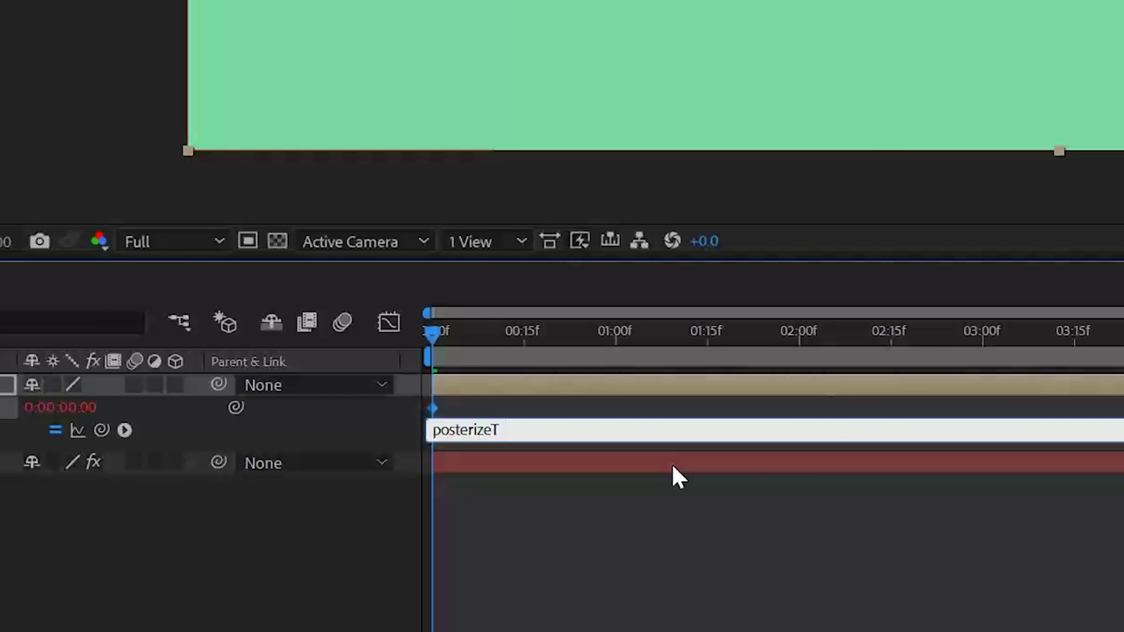
{"action": "type", "text": "ime("}
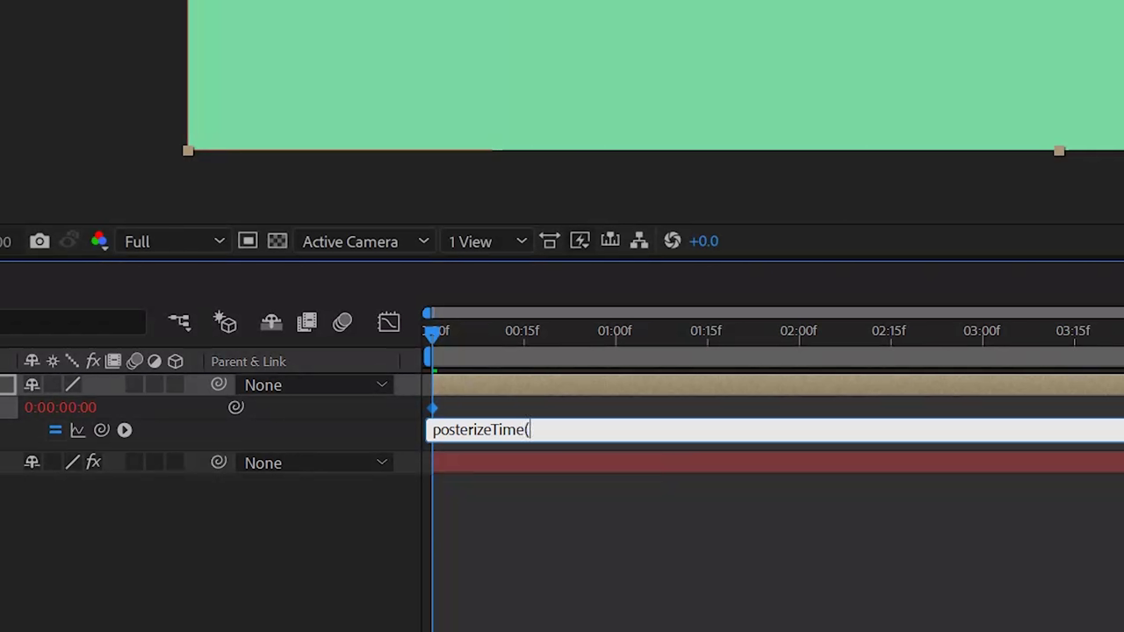
{"action": "type", "text": "4);"}
{"action": "key", "text": "Return"}
{"action": "type", "text": "value"}
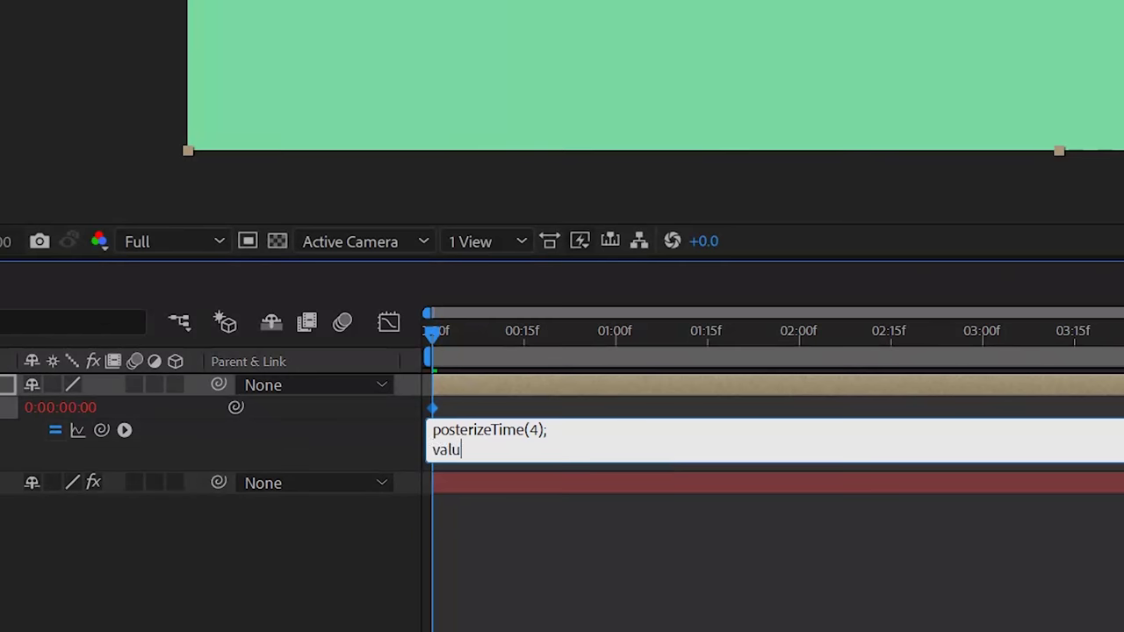
{"action": "type", "text": ";"}
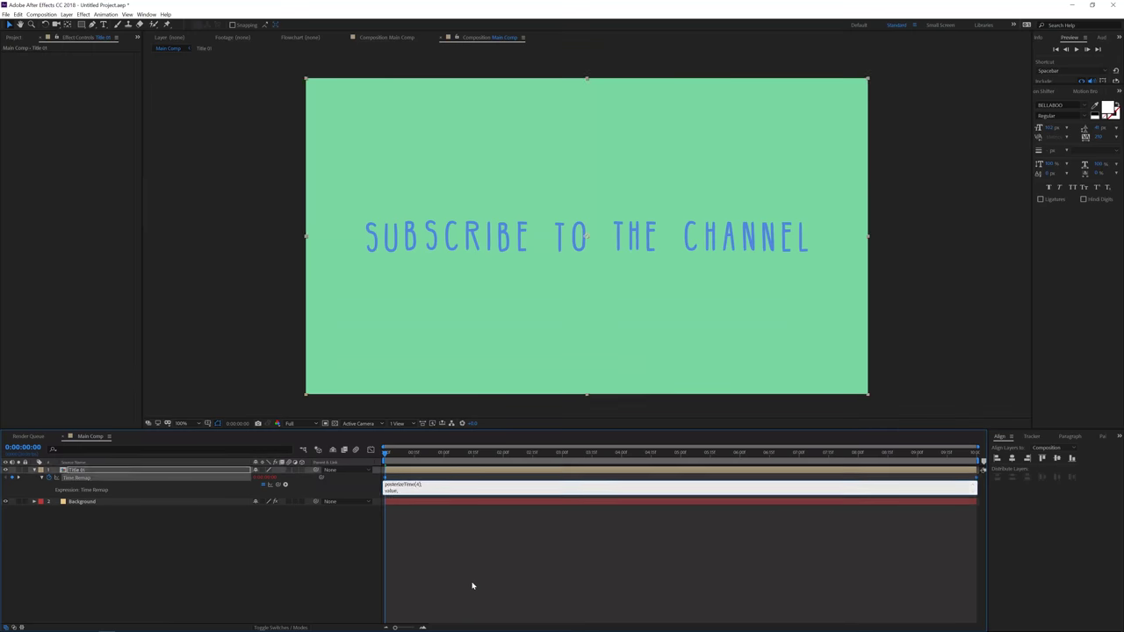
- Preview the posterized time remap, then change its posterizeTime rate to 8
{"action": "left_click", "coordinate": [731, 631]}
{"action": "key", "text": "space"}
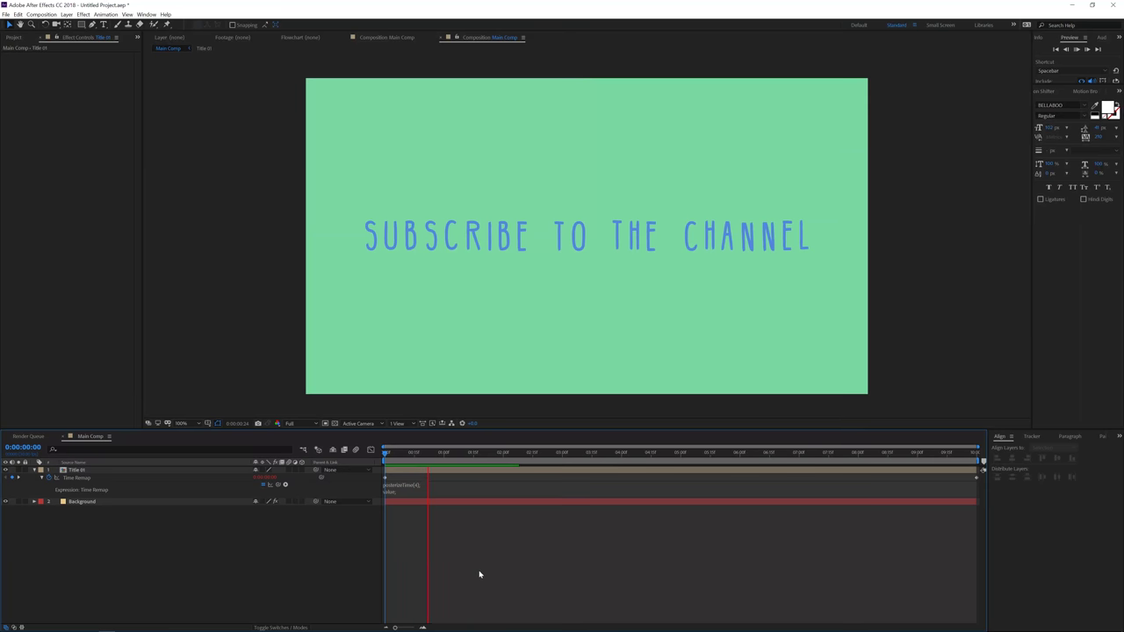
{"action": "left_click", "coordinate": [549, 463]}
{"action": "left_click", "coordinate": [402, 486]}
{"action": "left_click", "coordinate": [418, 484]}
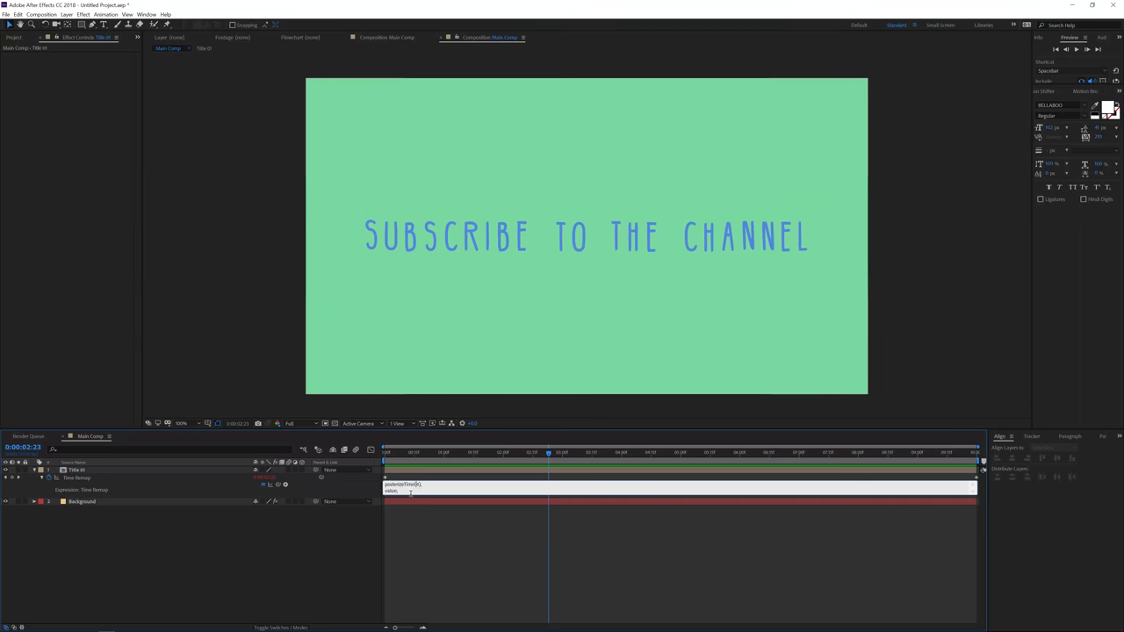
{"action": "key", "text": "BackSpace"}
{"action": "type", "text": "8"}
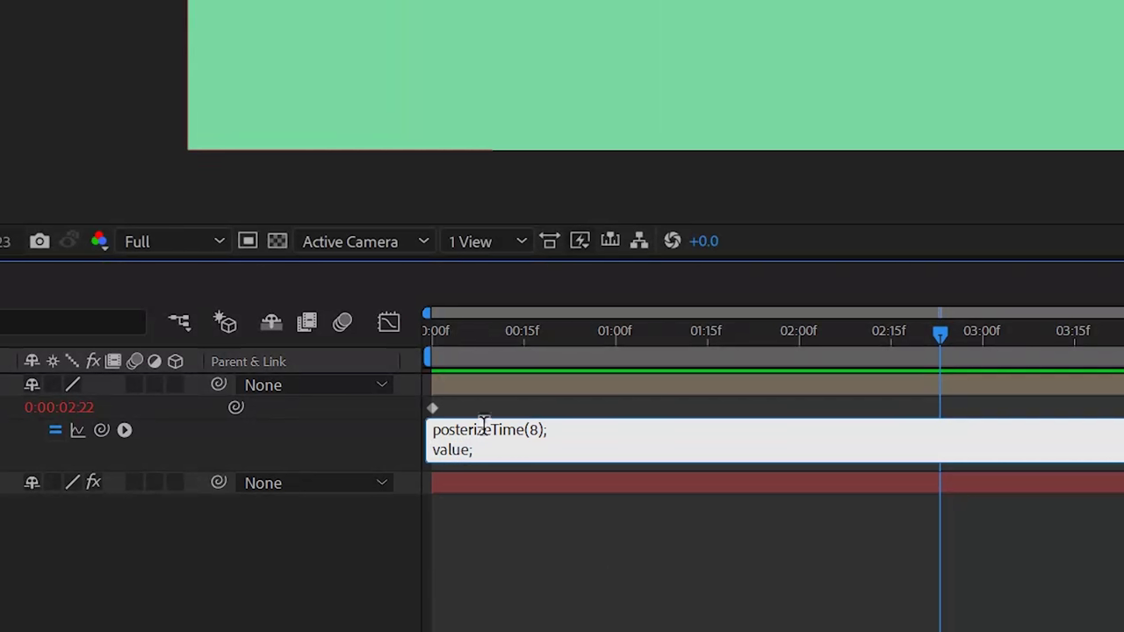
- Try a posterizeTime rate of 1 on the Title 01 time remap and preview it
{"action": "key", "text": "BackSpace"}
{"action": "type", "text": "1"}
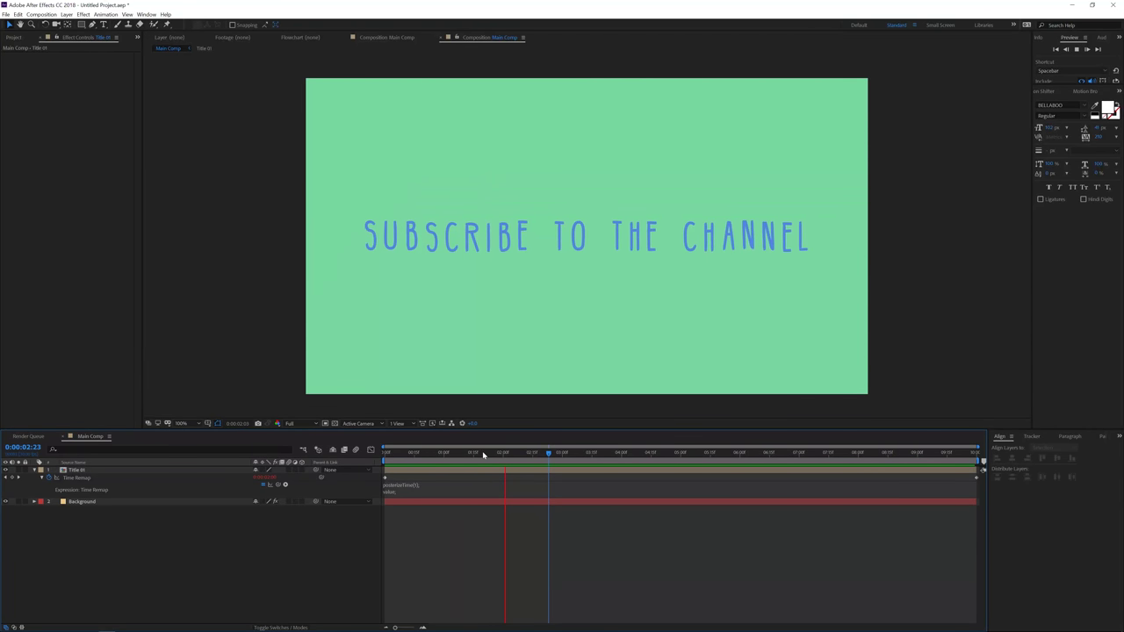
{"action": "key", "text": "space"}
{"action": "left_click", "coordinate": [423, 484]}
{"action": "left_click", "coordinate": [419, 484]}
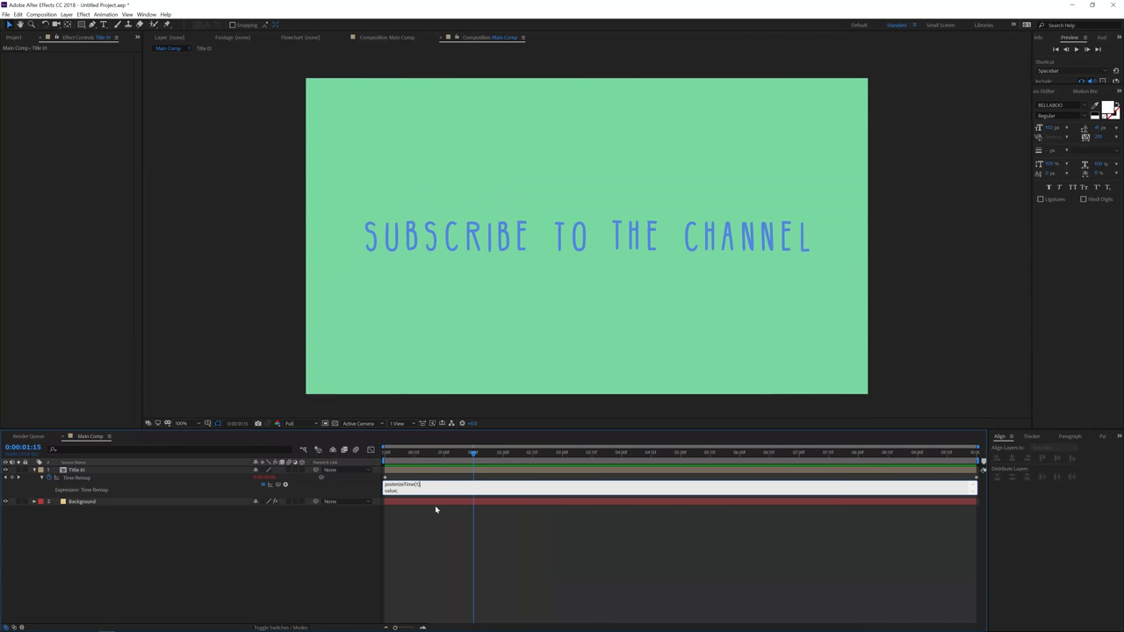
{"action": "left_click", "coordinate": [437, 527]}
{"action": "key", "text": "space"}
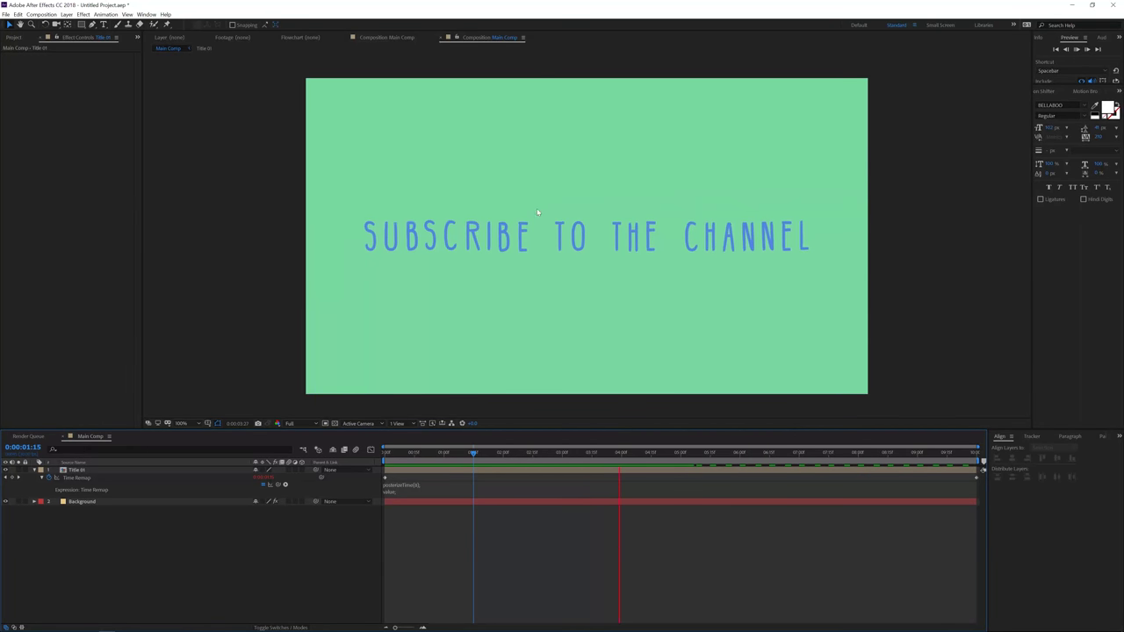
{"action": "left_click", "coordinate": [468, 453]}
- Settle the Title 01 time remap expression at posterizeTime(12)
{"action": "left_click", "coordinate": [416, 484]}
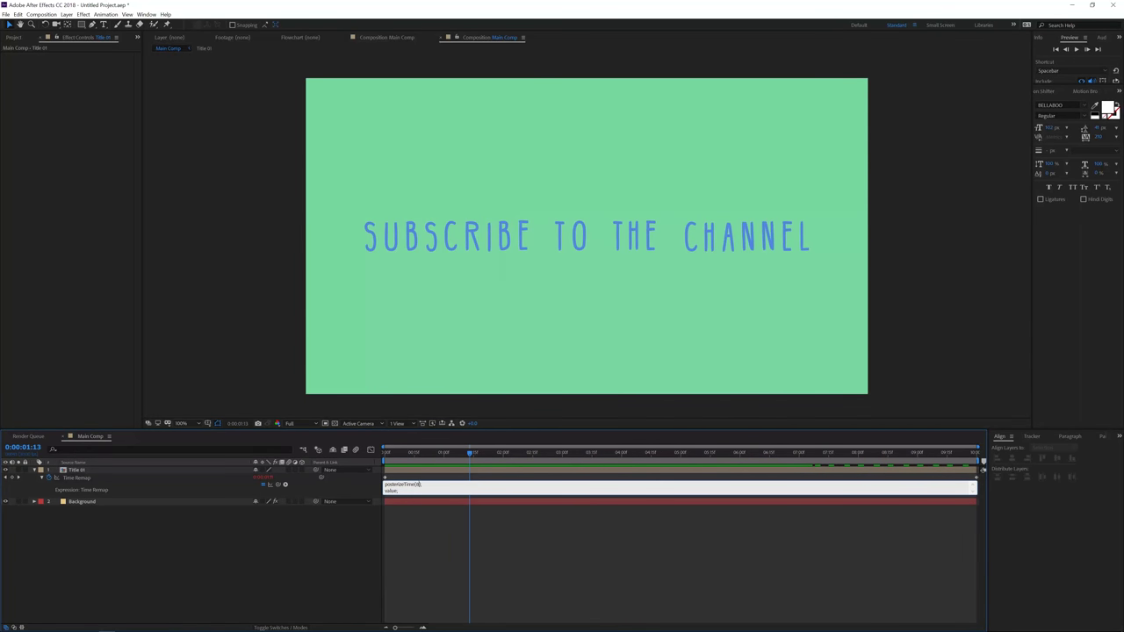
{"action": "type", "text": "12"}
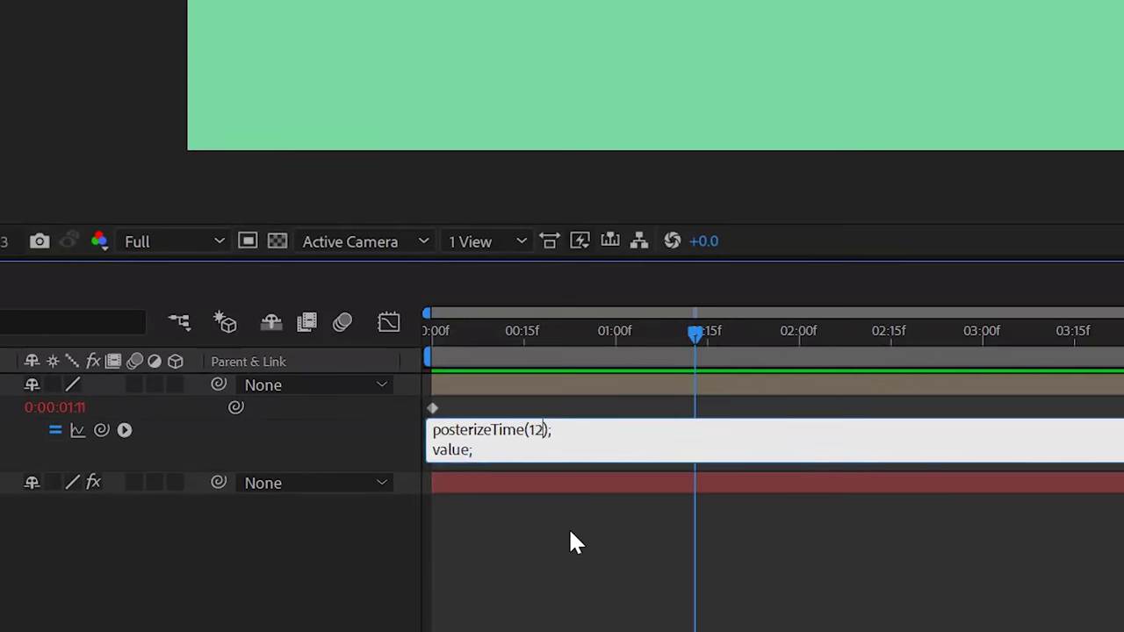
{"action": "left_click", "coordinate": [429, 517]}
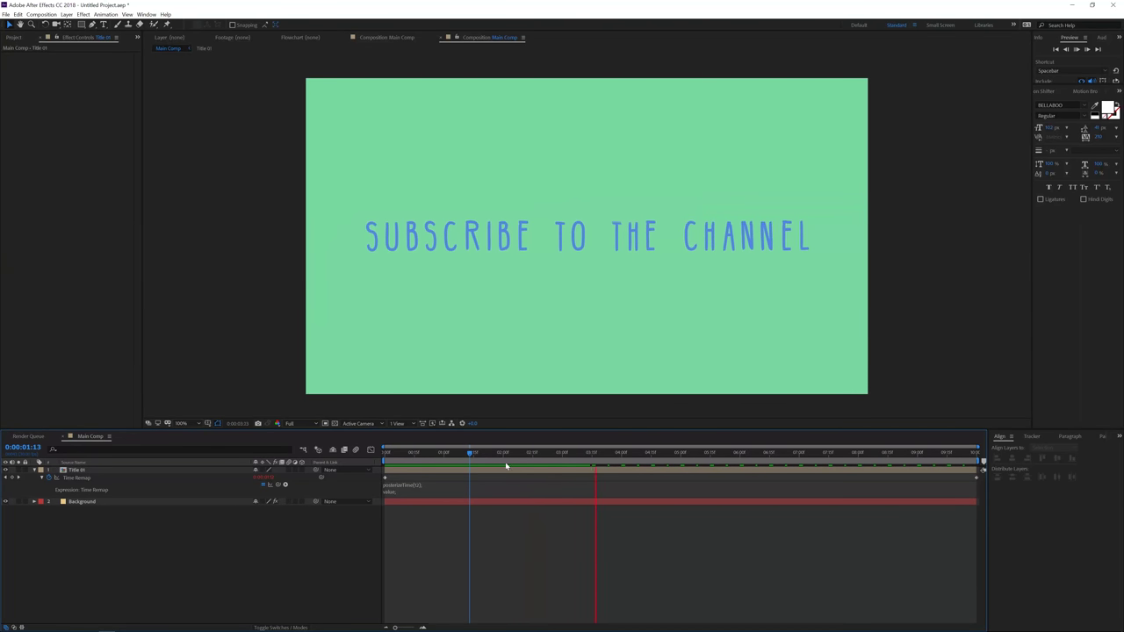
{"action": "left_click", "coordinate": [419, 486]}
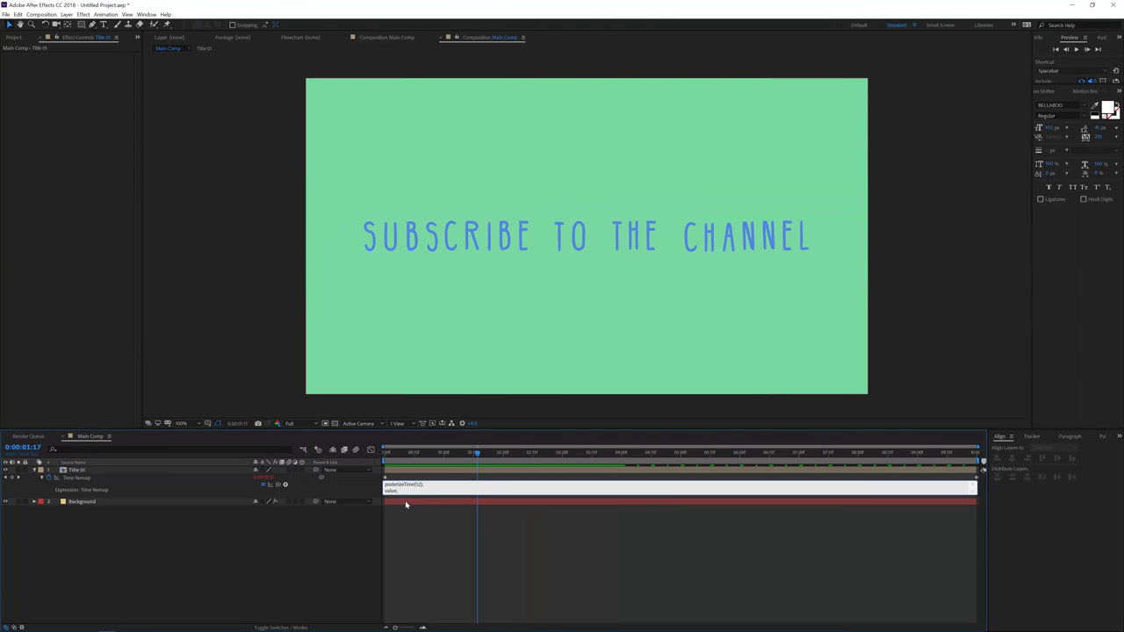
{"action": "left_click", "coordinate": [445, 532]}
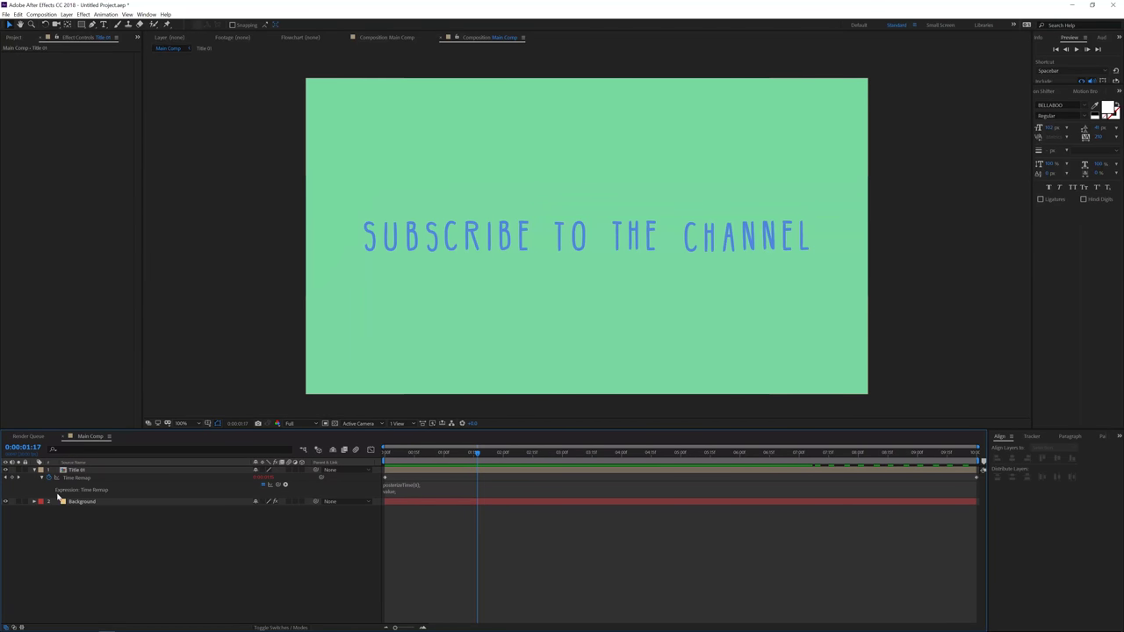
{"action": "double_click", "coordinate": [77, 471]}
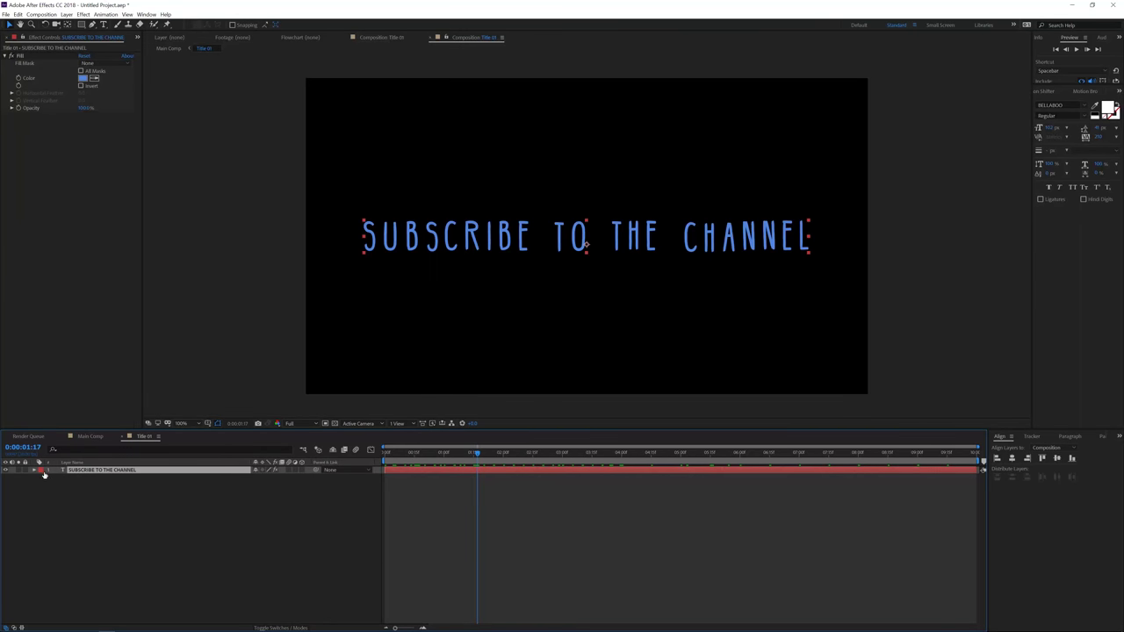
- Lower Title 01's Animator 1 wiggle Position offset to 3.0, 3.0, then go back to Main Comp
{"action": "left_click", "coordinate": [35, 473]}
{"action": "left_click", "coordinate": [41, 480]}
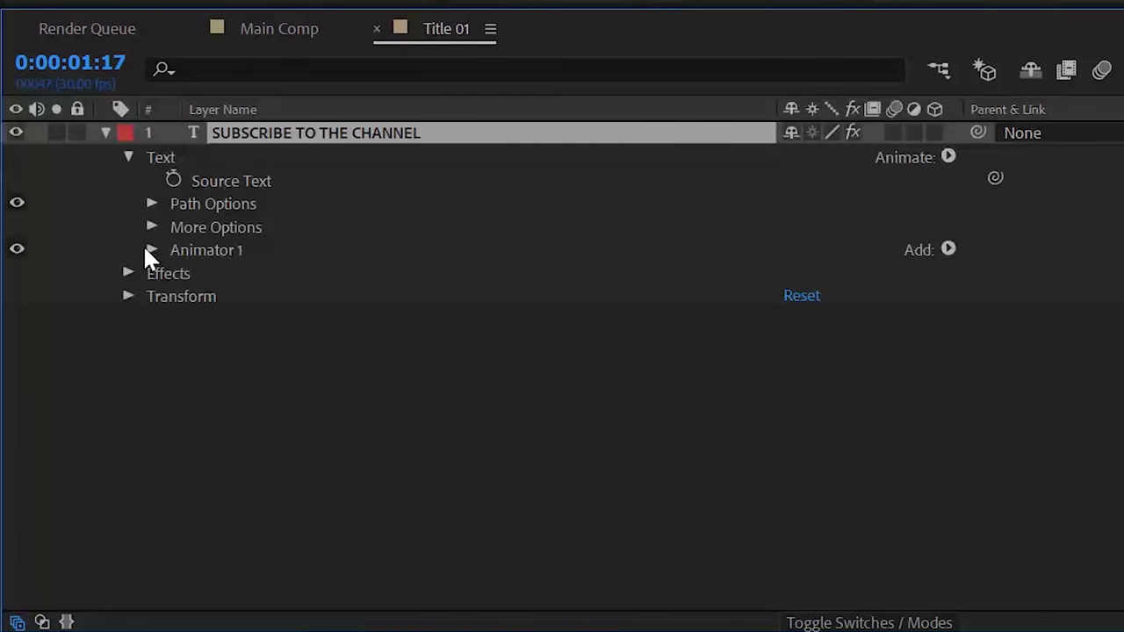
{"action": "left_click", "coordinate": [149, 250]}
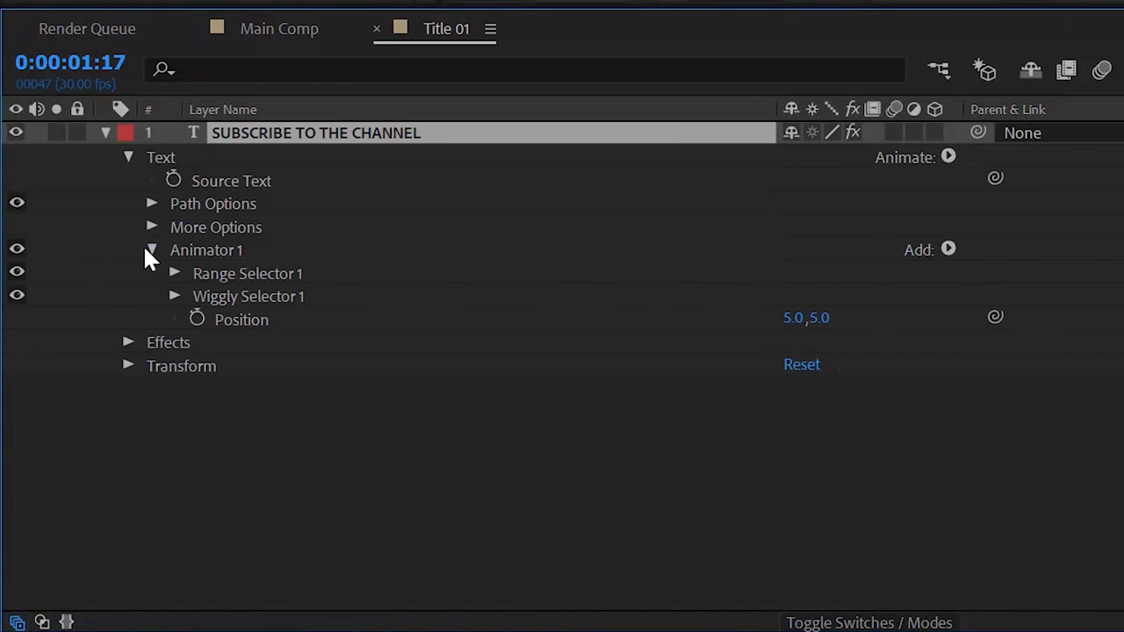
{"action": "left_click", "coordinate": [795, 319]}
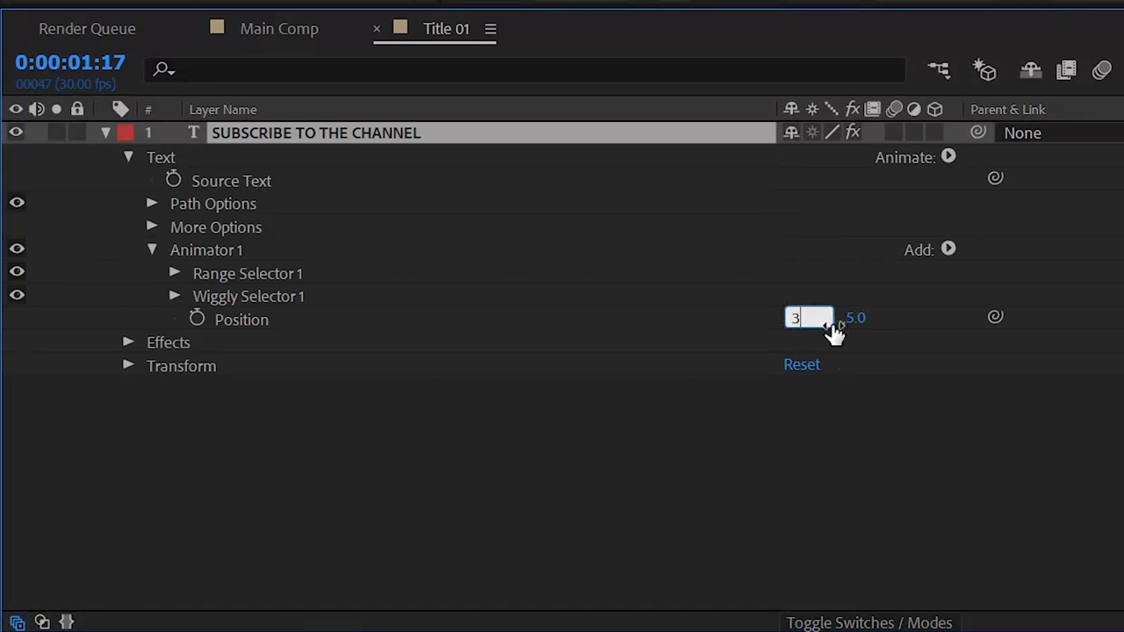
{"action": "type", "text": "3"}
{"action": "left_click", "coordinate": [853, 334]}
{"action": "left_click", "coordinate": [813, 320]}
{"action": "type", "text": "3"}
{"action": "key", "text": "Return"}
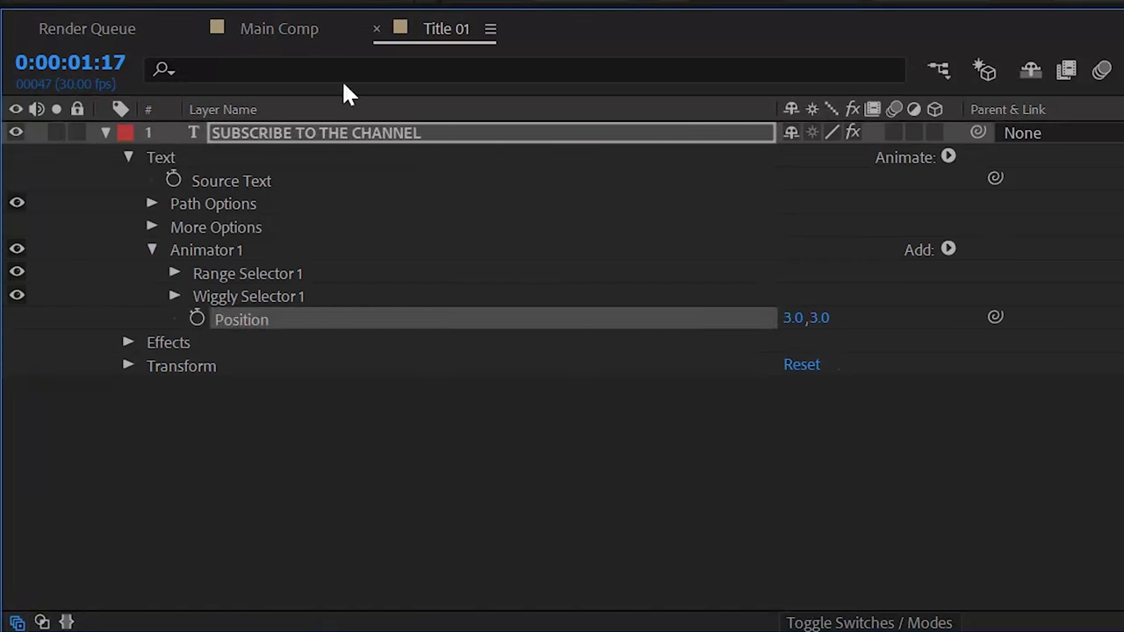
{"action": "left_click", "coordinate": [271, 30]}
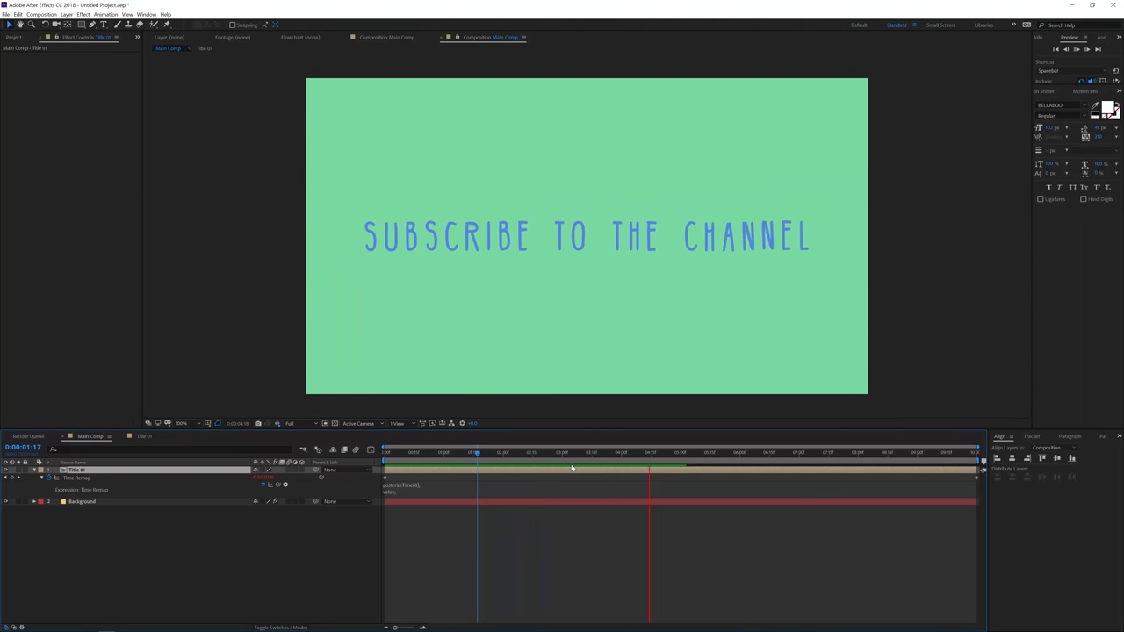
- Rewind to the start and apply Turbulent Displace to Title 01
{"action": "key", "text": "space"}
{"action": "key", "text": "Home"}
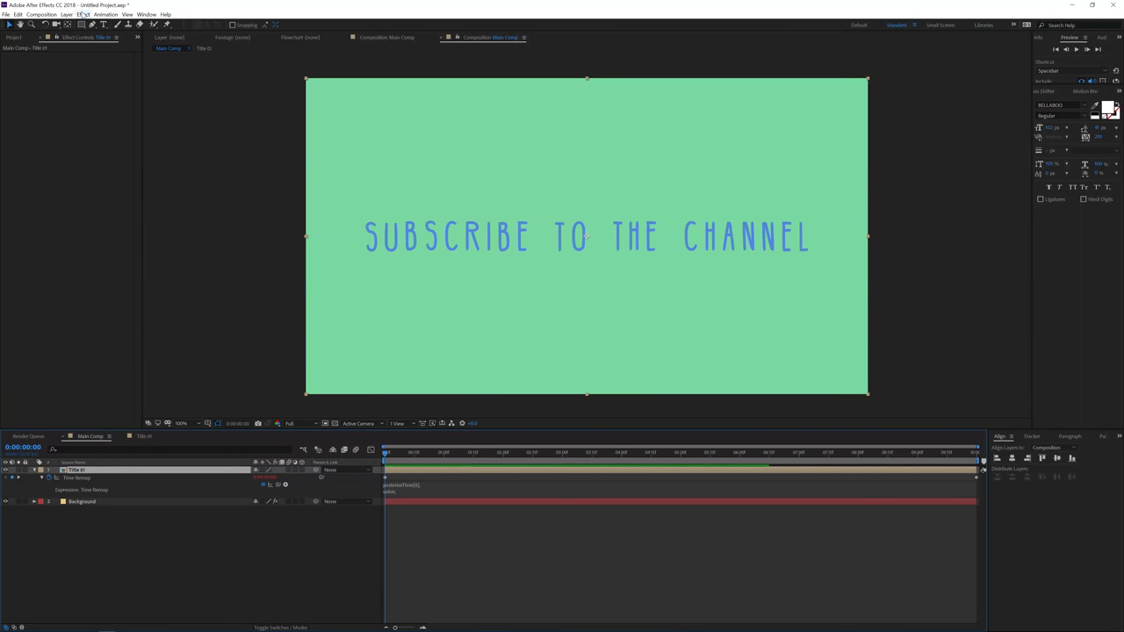
{"action": "left_click", "coordinate": [83, 14]}
{"action": "mouse_move", "coordinate": [72, 122]}
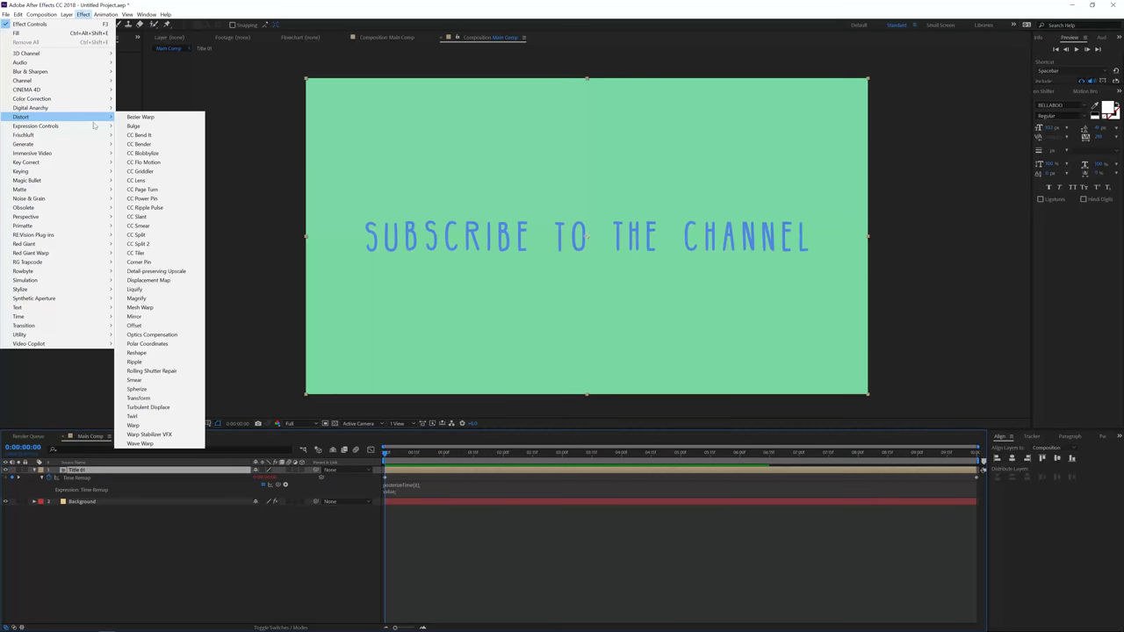
{"action": "left_click", "coordinate": [149, 406]}
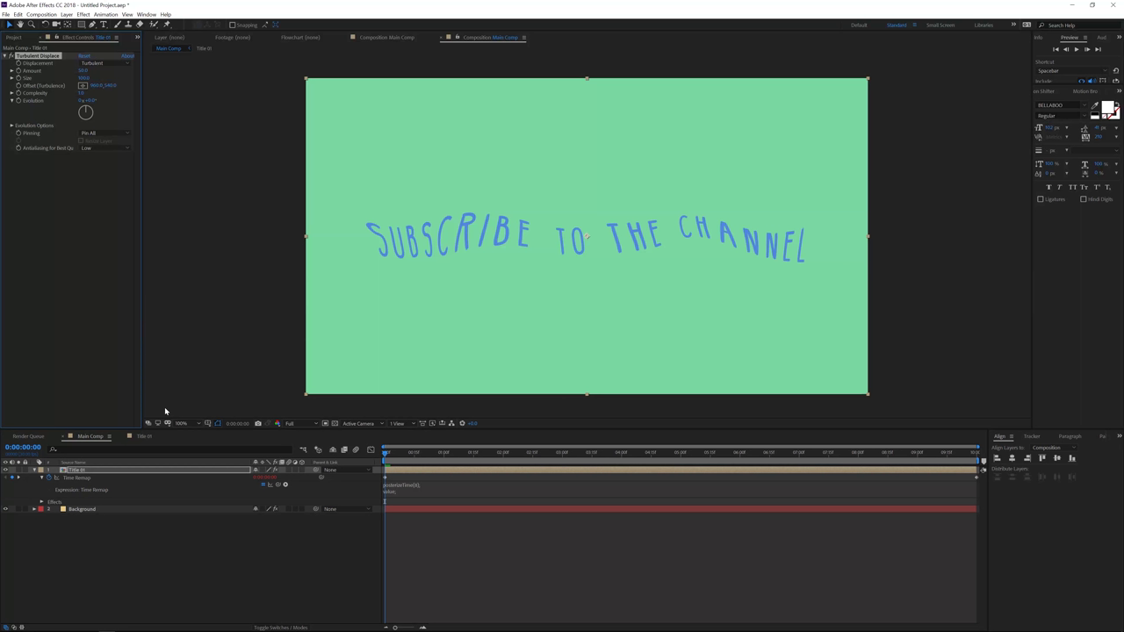
{"action": "key", "text": "Return"}
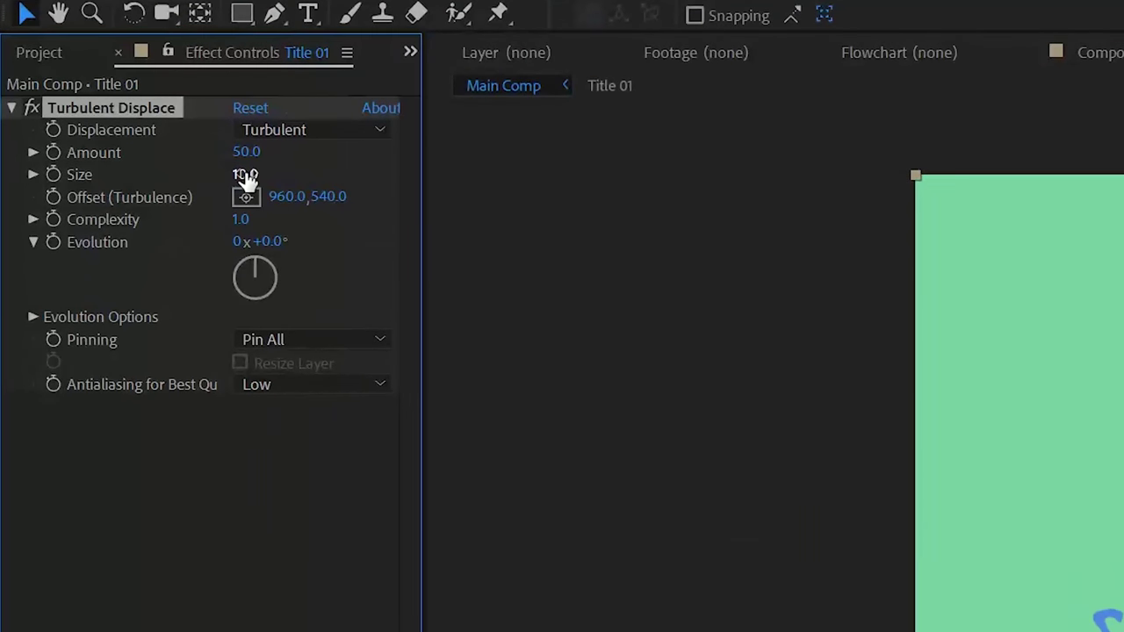
- Set the Turbulent Displace Amount to 2.0 and Size to 7.0
{"action": "left_click", "coordinate": [242, 175]}
{"action": "type", "text": "5"}
{"action": "key", "text": "Return"}
{"action": "left_click", "coordinate": [239, 153]}
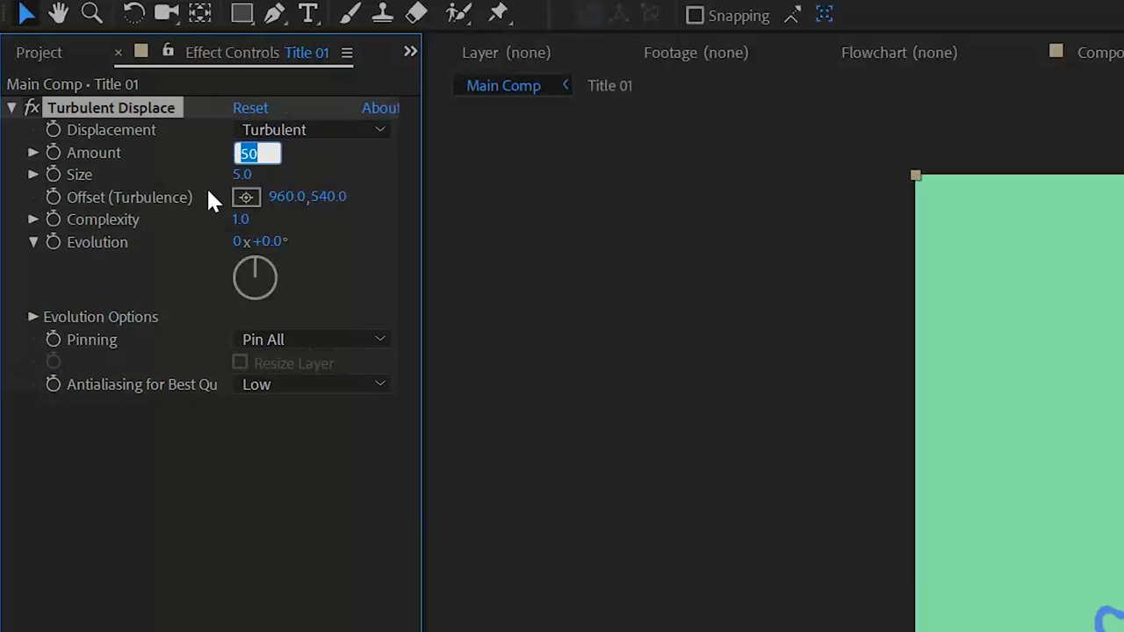
{"action": "type", "text": "2"}
{"action": "key", "text": "Return"}
{"action": "left_click", "coordinate": [243, 175]}
{"action": "type", "text": "7"}
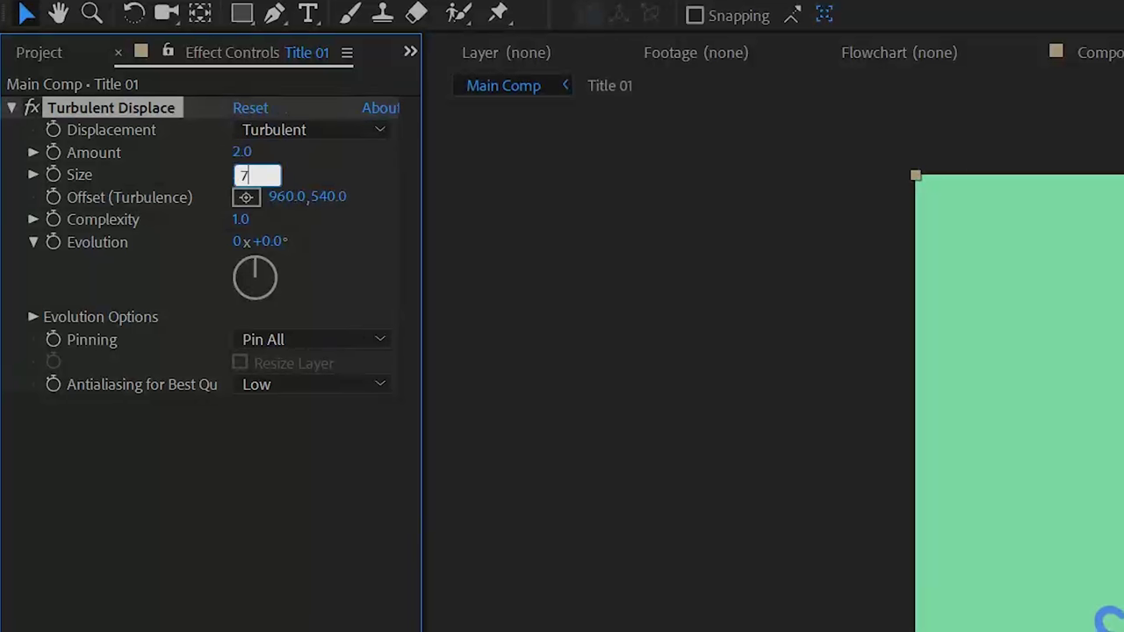
{"action": "key", "text": "Return"}
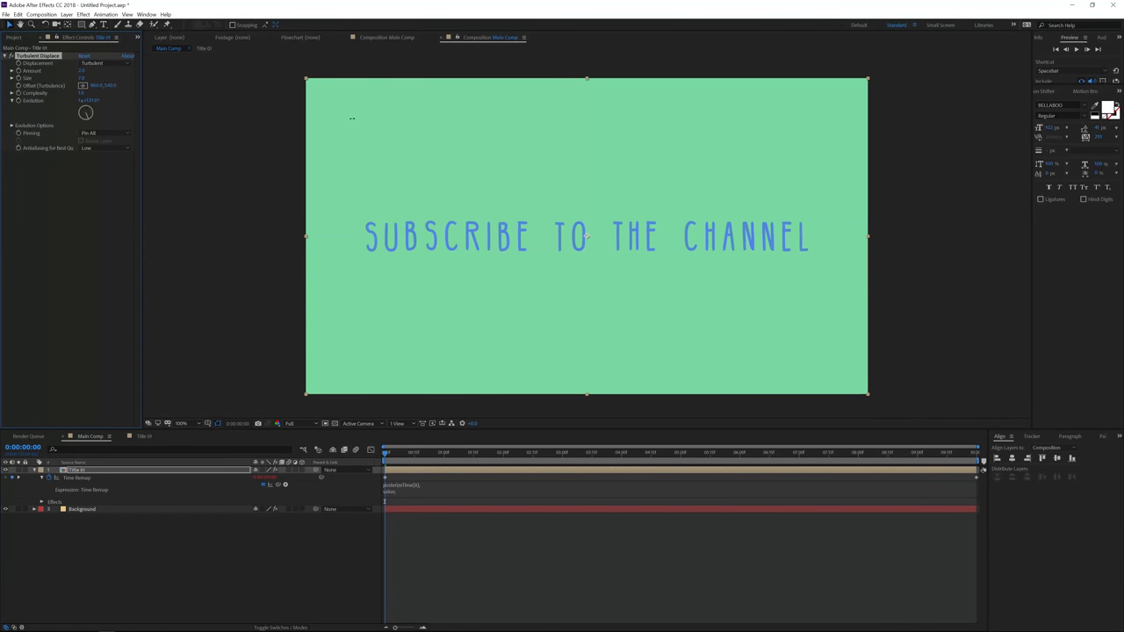
- Zoom the viewer to 400% and scrub Turbulent Displace Evolution, Amount and Size
{"action": "key", "text": "period"}
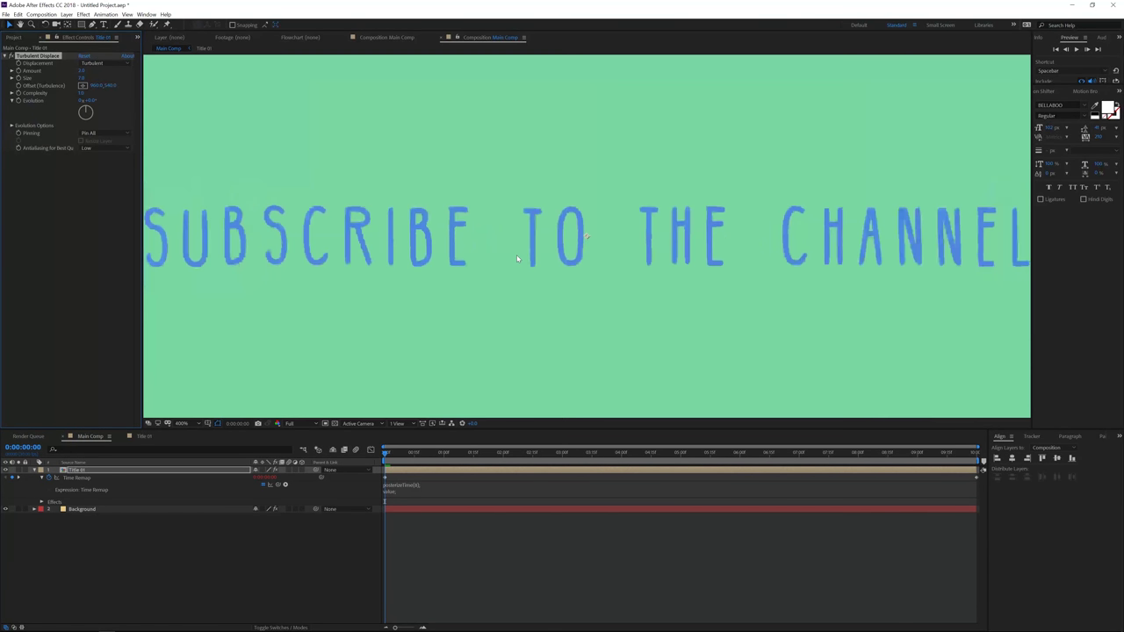
{"action": "key", "text": "period"}
{"action": "key", "text": "period"}
{"action": "key", "text": "comma"}
{"action": "left_click_drag", "start_coordinate": [91, 109], "coordinate": [87, 117]}
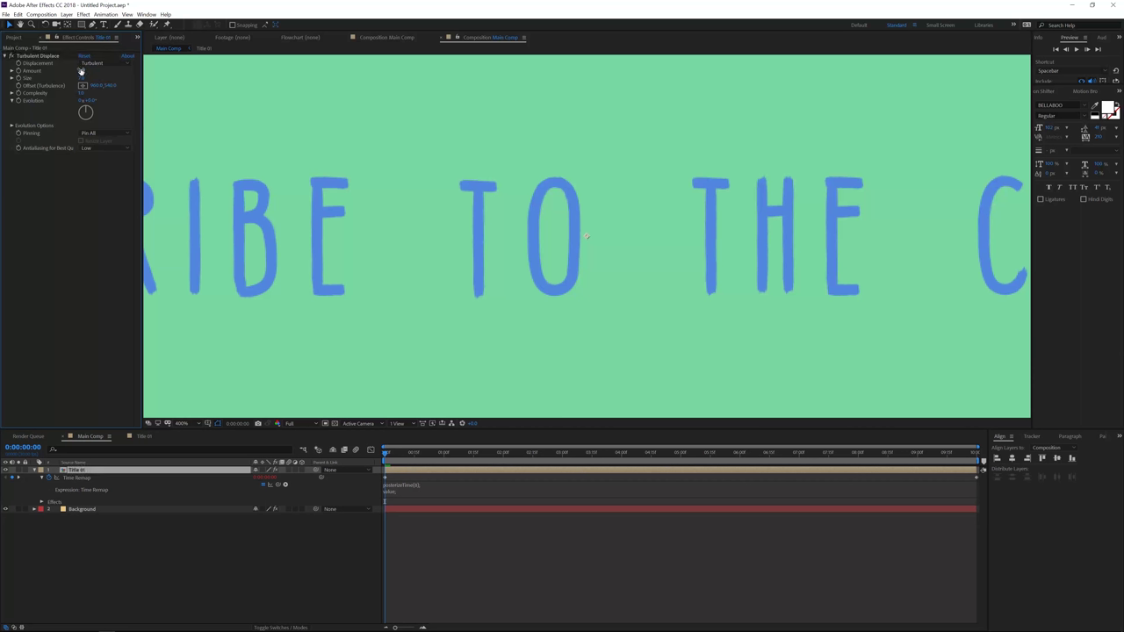
{"action": "left_click_drag", "start_coordinate": [81, 70], "coordinate": [72, 70]}
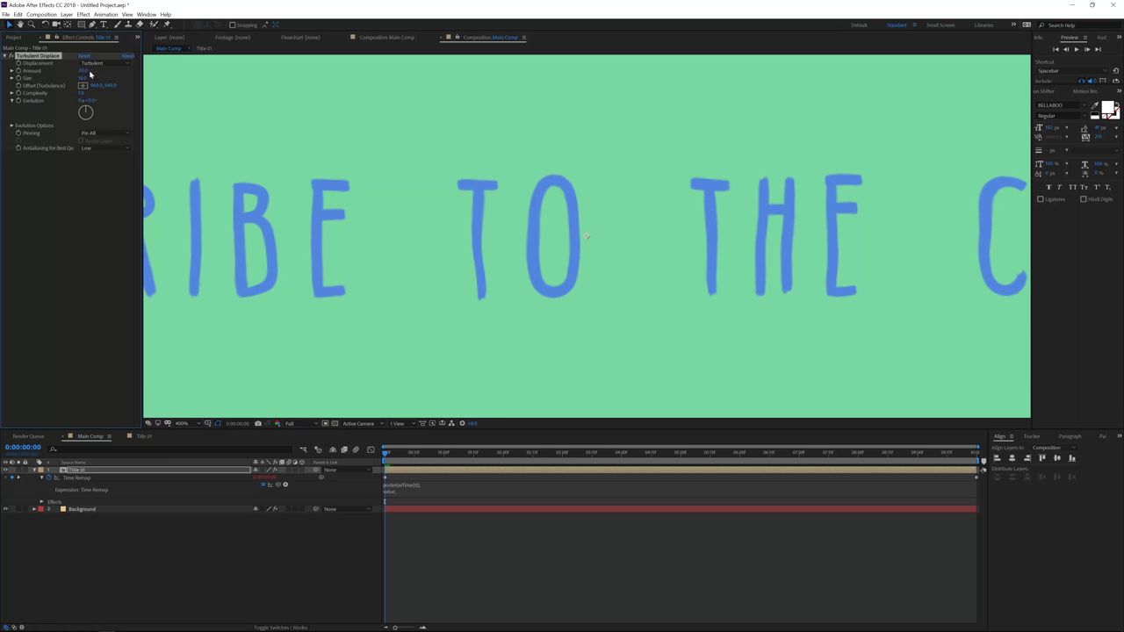
{"action": "left_click_drag", "start_coordinate": [81, 79], "coordinate": [81, 86]}
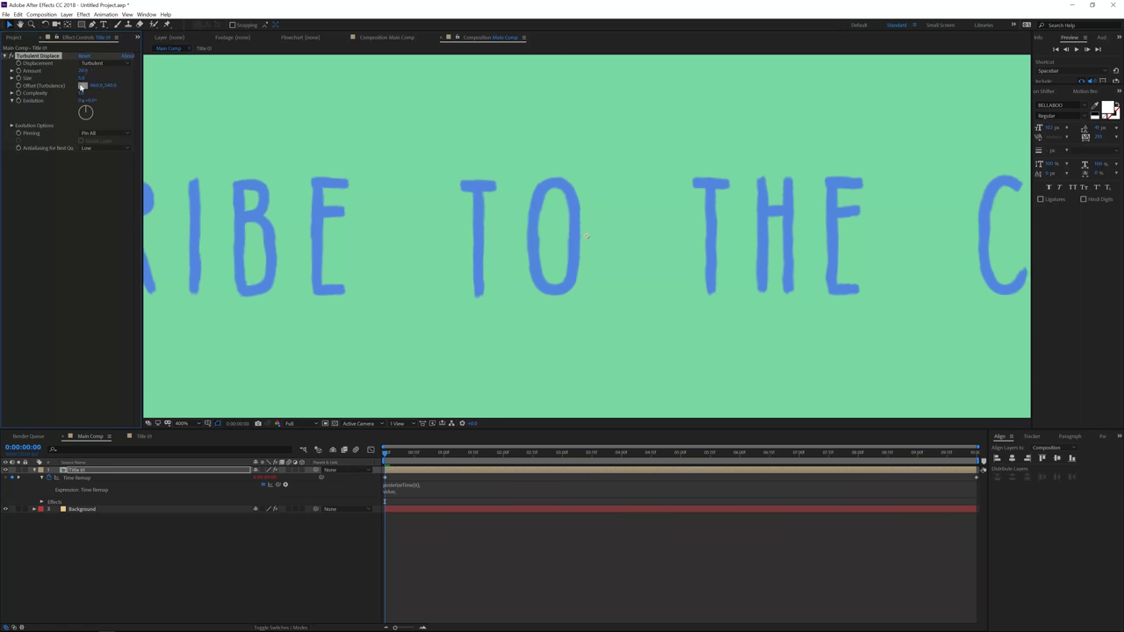
{"action": "scroll", "coordinate": [378, 238], "scroll_direction": "down", "scroll_amount": 2}
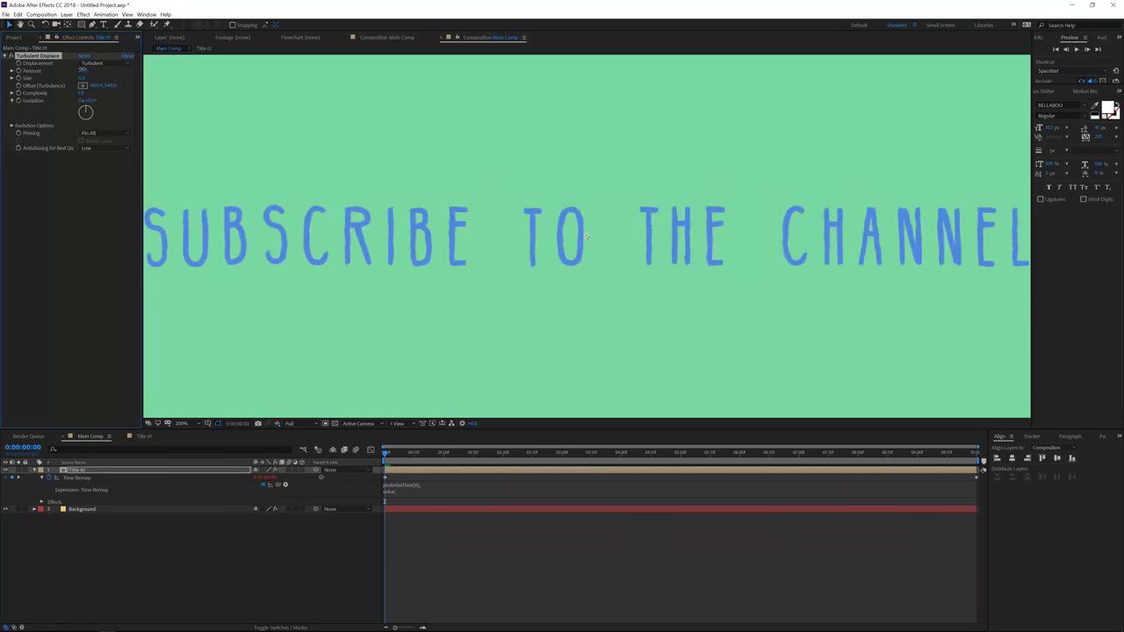
{"action": "left_click_drag", "start_coordinate": [83, 70], "coordinate": [112, 71]}
- Set the displacement Amount to 20 and vary Evolution to compare letter distortions
{"action": "left_click", "coordinate": [85, 70]}
{"action": "type", "text": "20"}
{"action": "key", "text": "Return"}
{"action": "left_click_drag", "start_coordinate": [89, 102], "coordinate": [93, 102]}
{"action": "left_click_drag", "start_coordinate": [200, 104], "coordinate": [307, 111]}
{"action": "left_click_drag", "start_coordinate": [459, 145], "coordinate": [218, 156]}
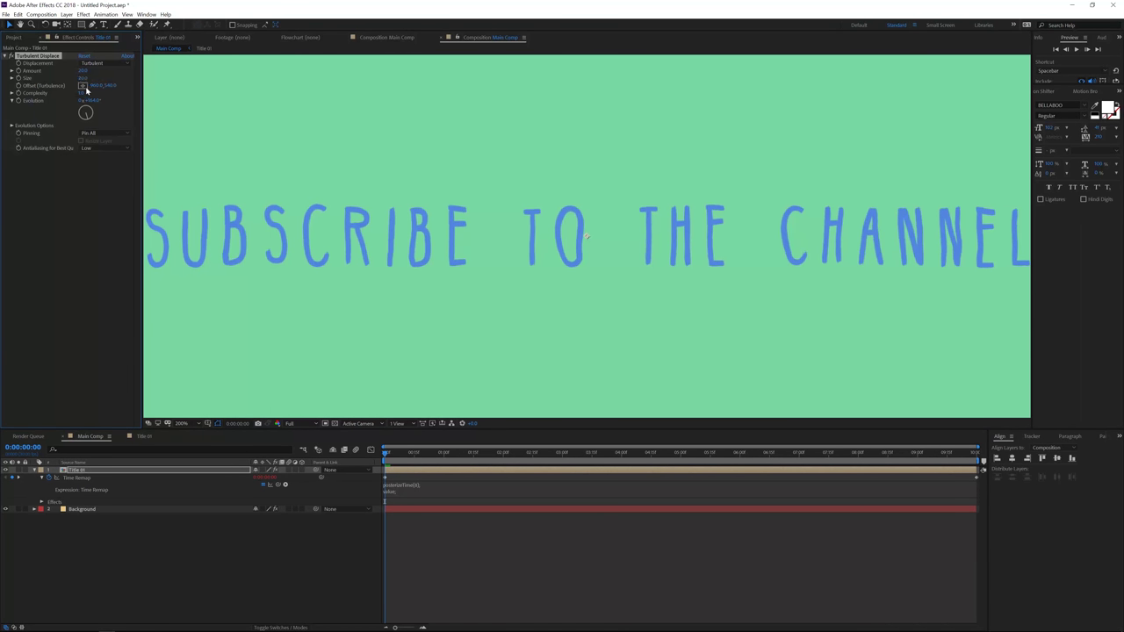
{"action": "left_click_drag", "start_coordinate": [91, 101], "coordinate": [161, 94]}
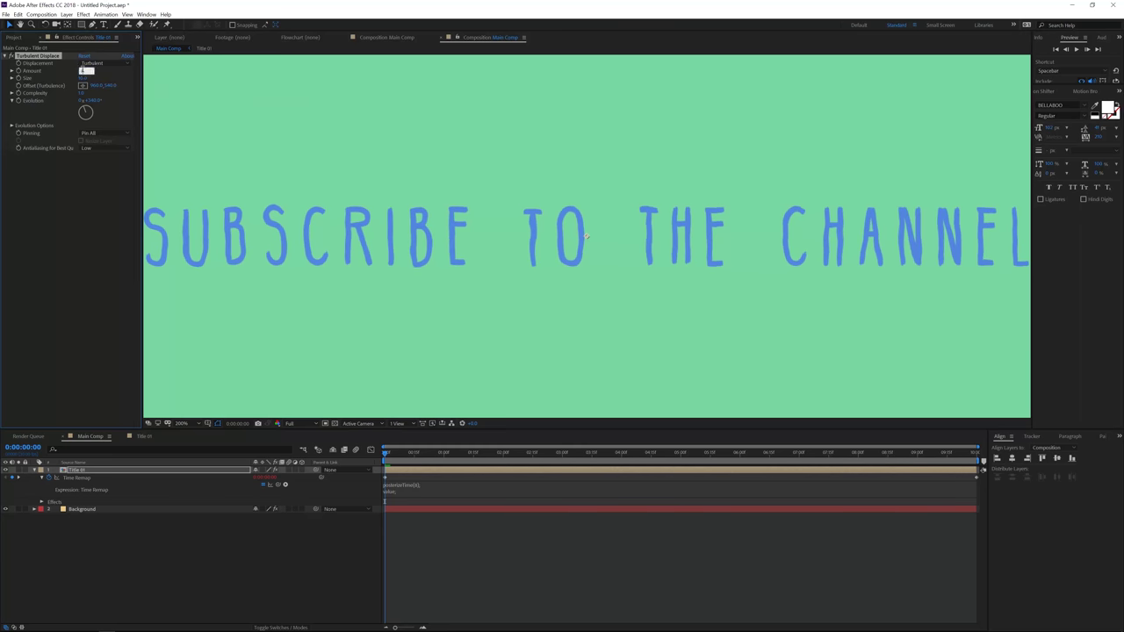
{"action": "key", "text": "Return"}
{"action": "left_click_drag", "start_coordinate": [92, 100], "coordinate": [249, 123]}
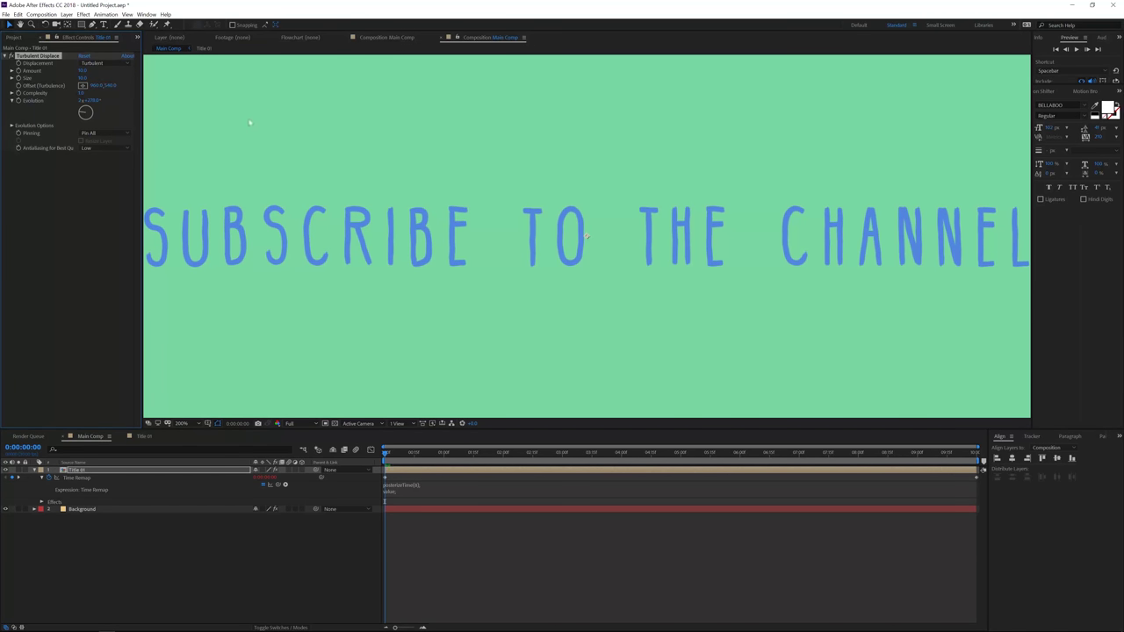
- Drive Evolution with the expression posterizeTime(8); time*150 and preview it
{"action": "left_click", "coordinate": [19, 101], "text": "alt"}
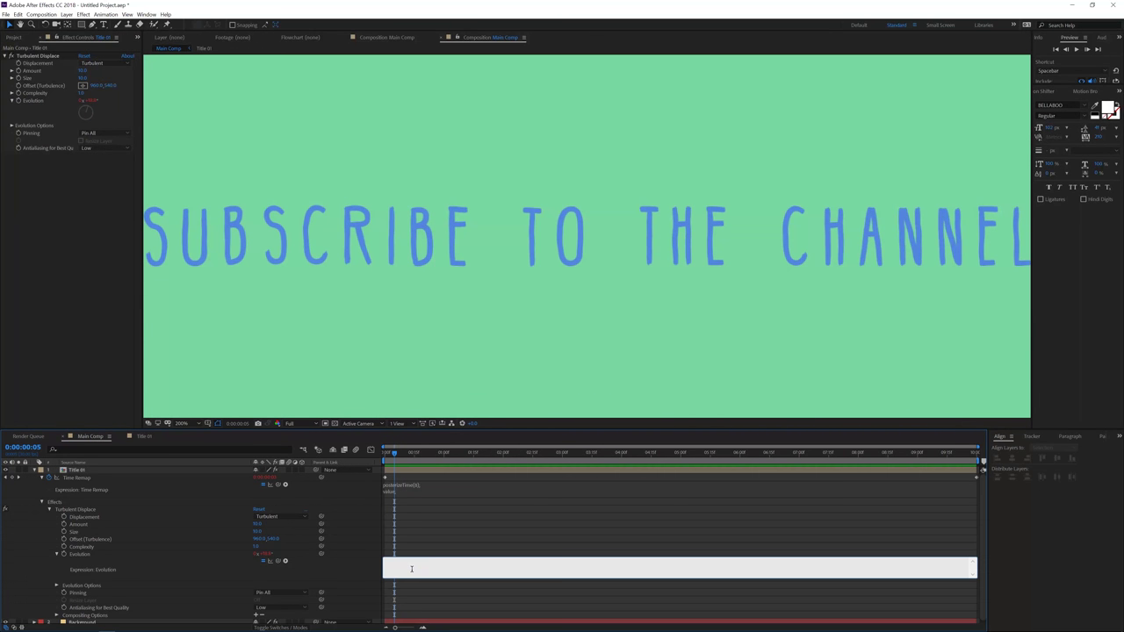
{"action": "type", "text": "poster"}
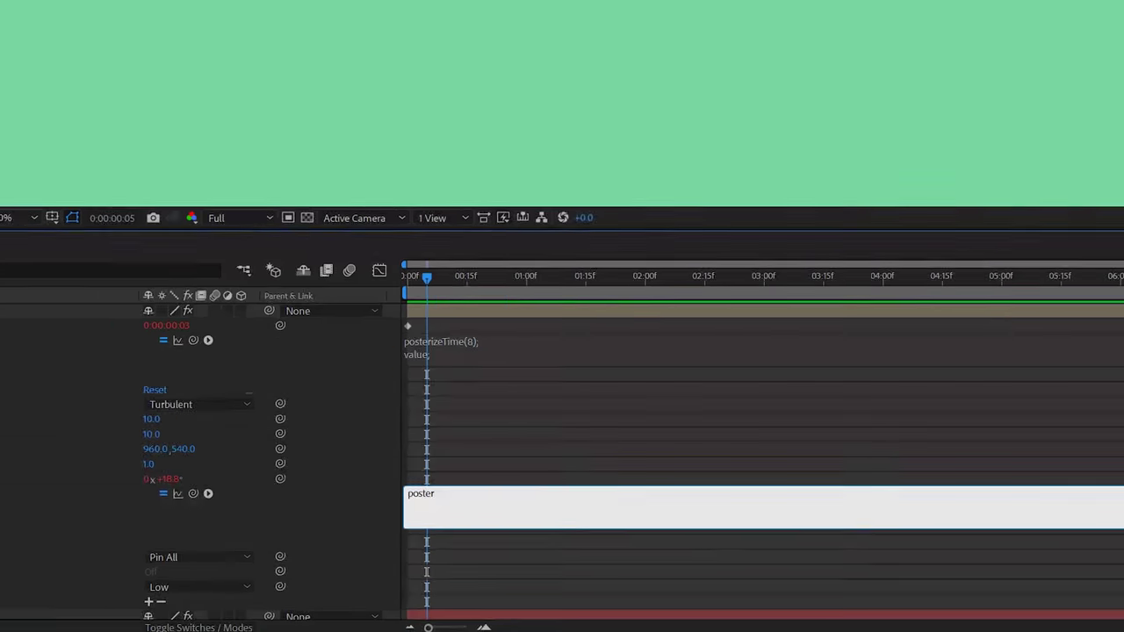
{"action": "type", "text": "izeTime("}
{"action": "type", "text": "8)"}
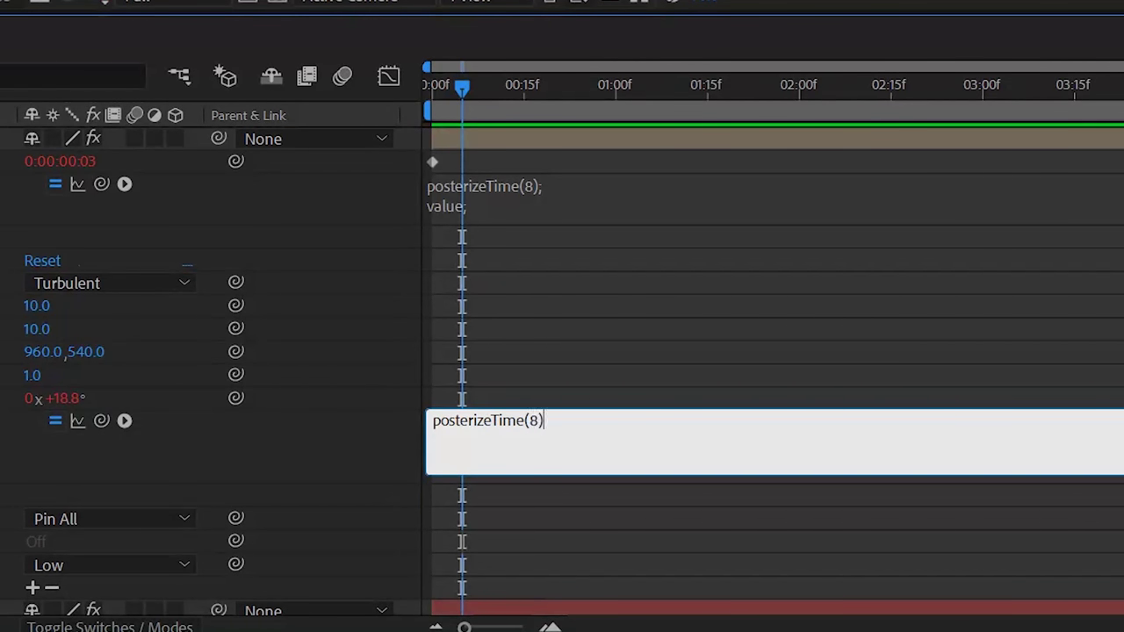
{"action": "type", "text": ";"}
{"action": "key", "text": "Return"}
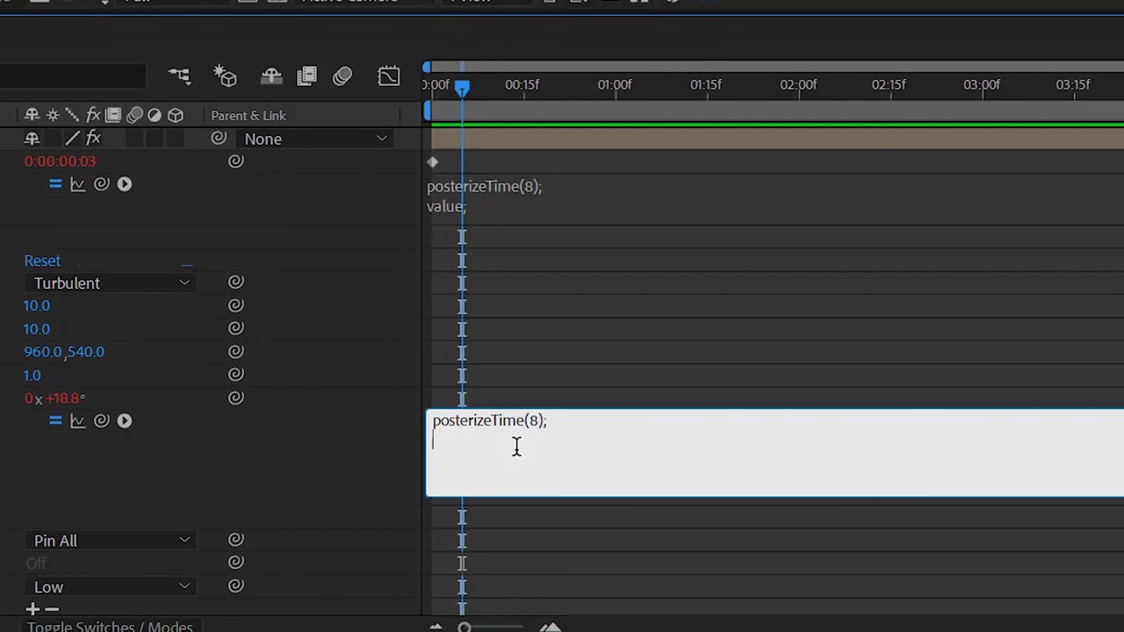
{"action": "type", "text": "time*150;"}
{"action": "left_click", "coordinate": [751, 322]}
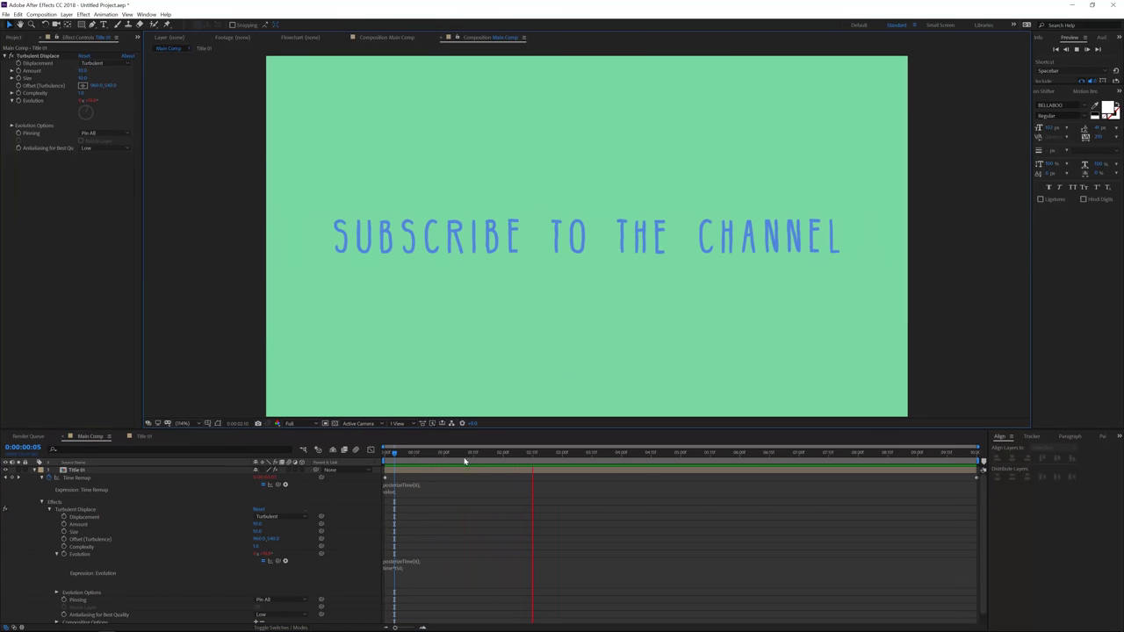
{"action": "left_click", "coordinate": [480, 453]}
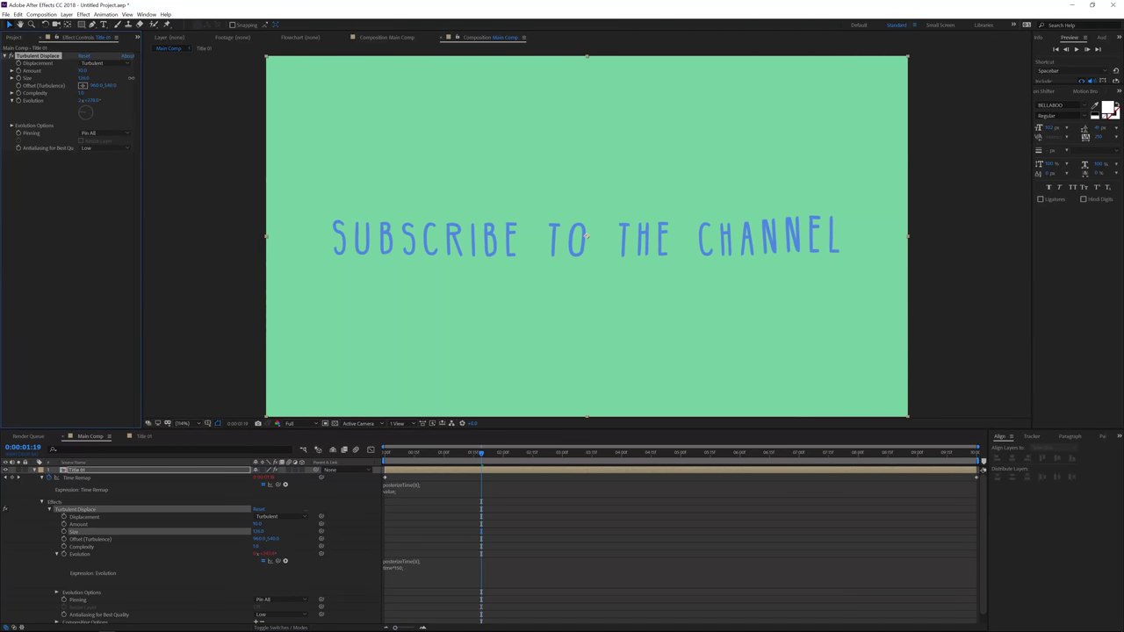
{"action": "key", "text": "space"}
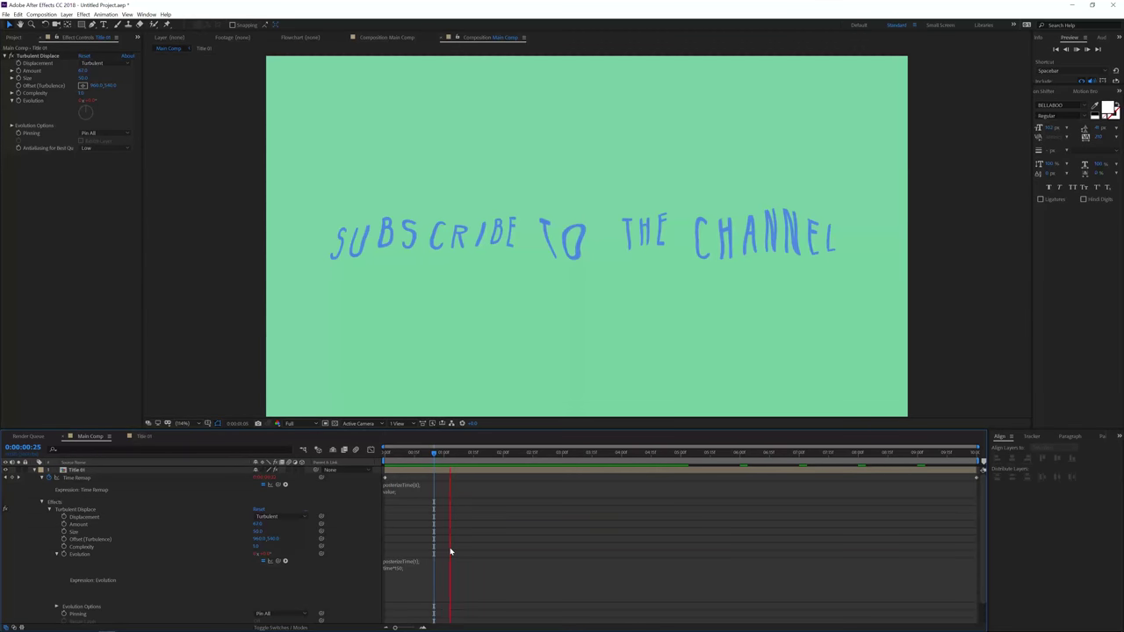
- Change the Evolution expression's posterize rate from 8 to 4
{"action": "left_click", "coordinate": [414, 562]}
{"action": "key", "text": "BackSpace"}
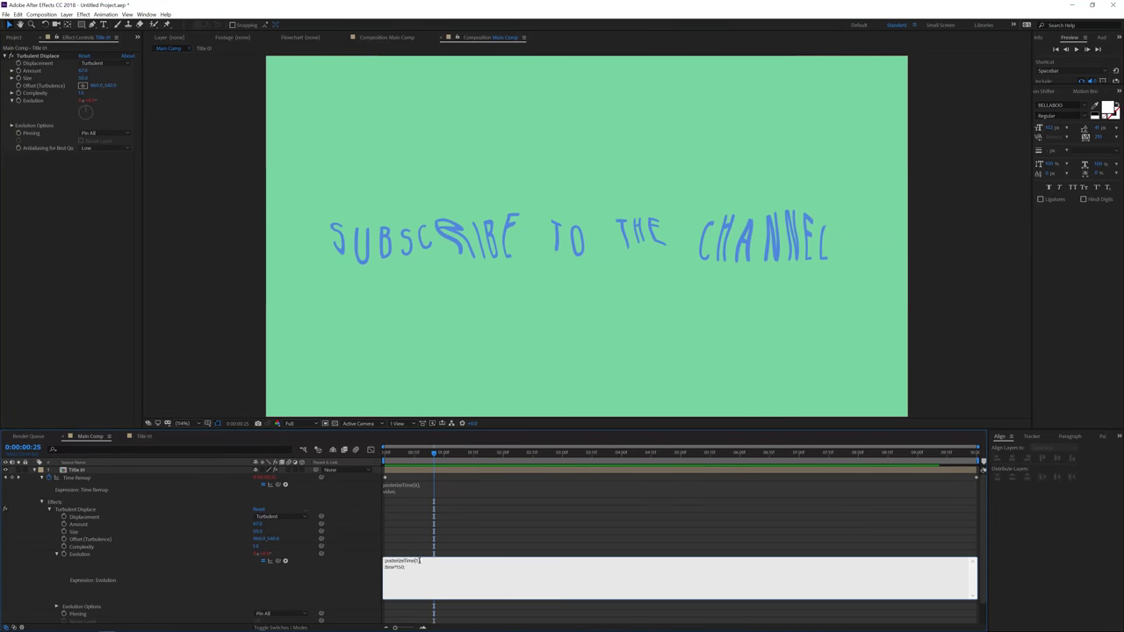
{"action": "type", "text": "8"}
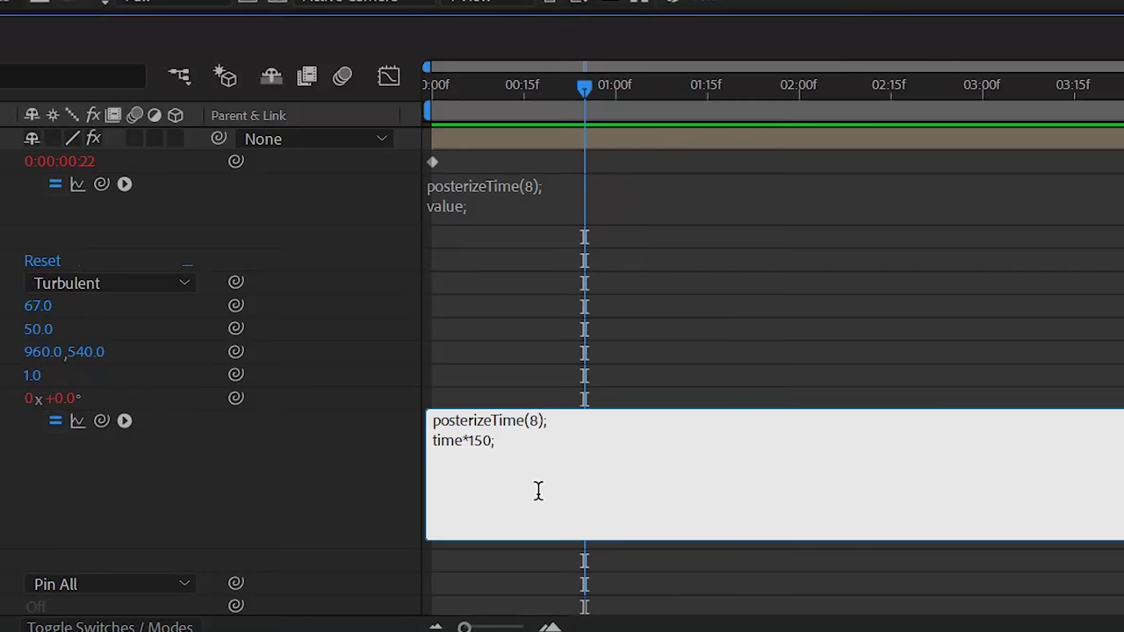
{"action": "key", "text": "BackSpace"}
{"action": "type", "text": "4"}
{"action": "left_click", "coordinate": [522, 369]}
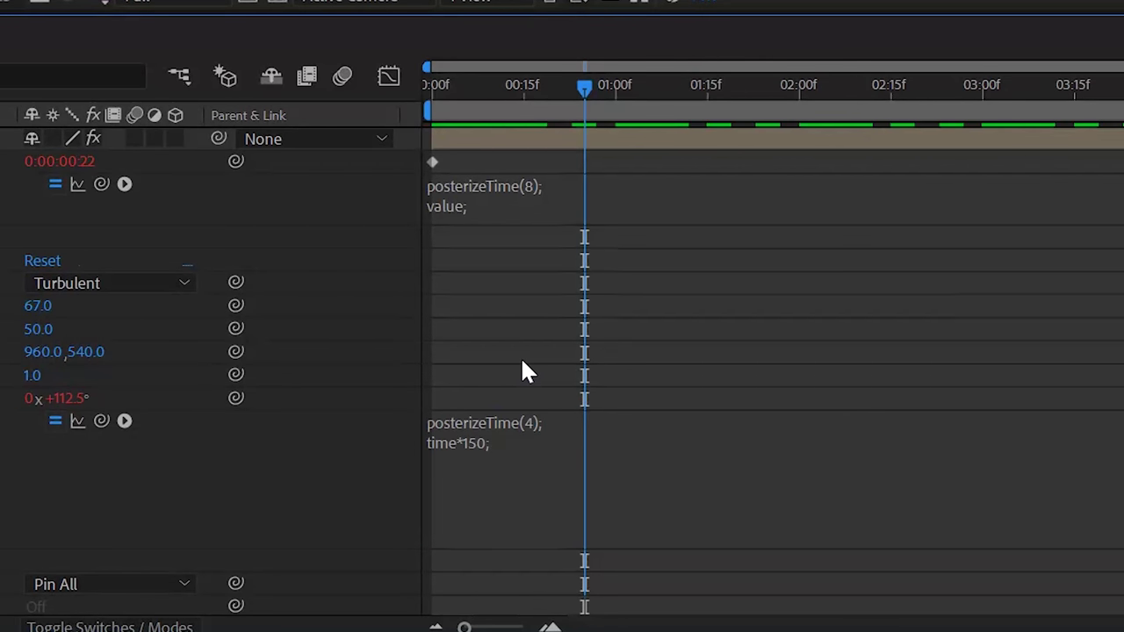
- Lower the Turbulent Displace Amount to 20, preview, and return the playhead to 0
{"action": "key", "text": "space"}
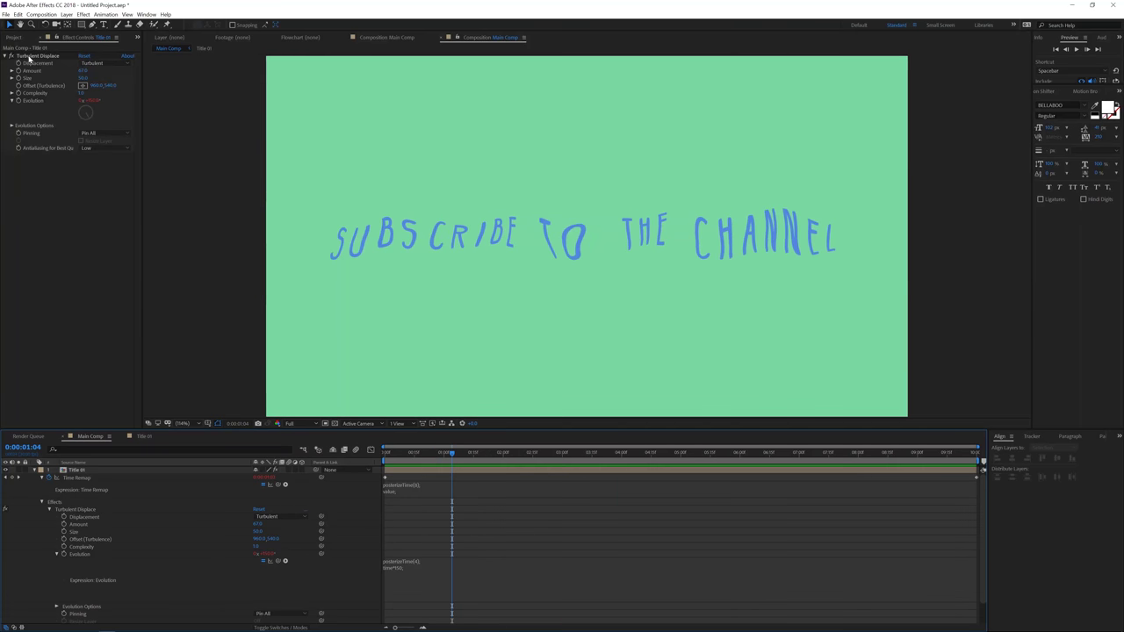
{"action": "left_click", "coordinate": [82, 70]}
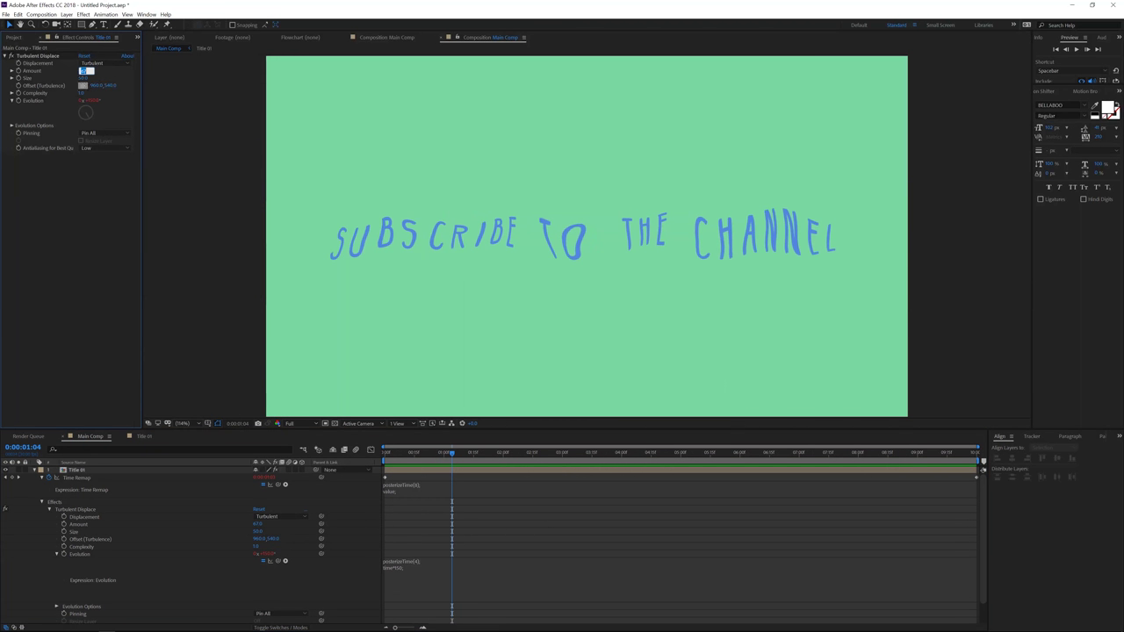
{"action": "type", "text": "20"}
{"action": "key", "text": "Tab"}
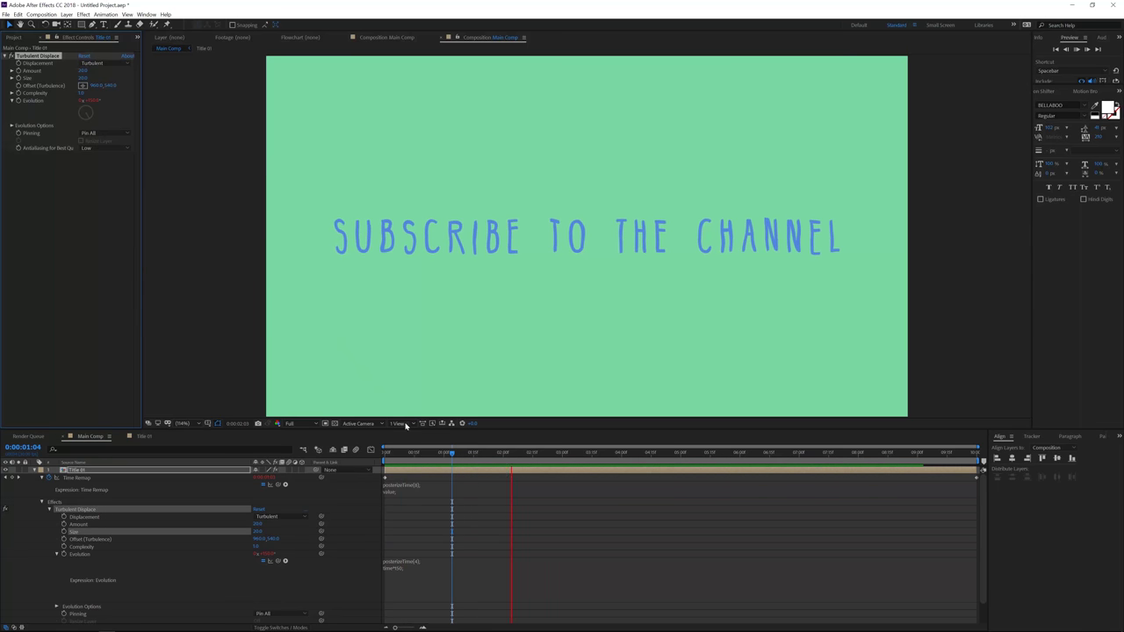
{"action": "left_click", "coordinate": [491, 456]}
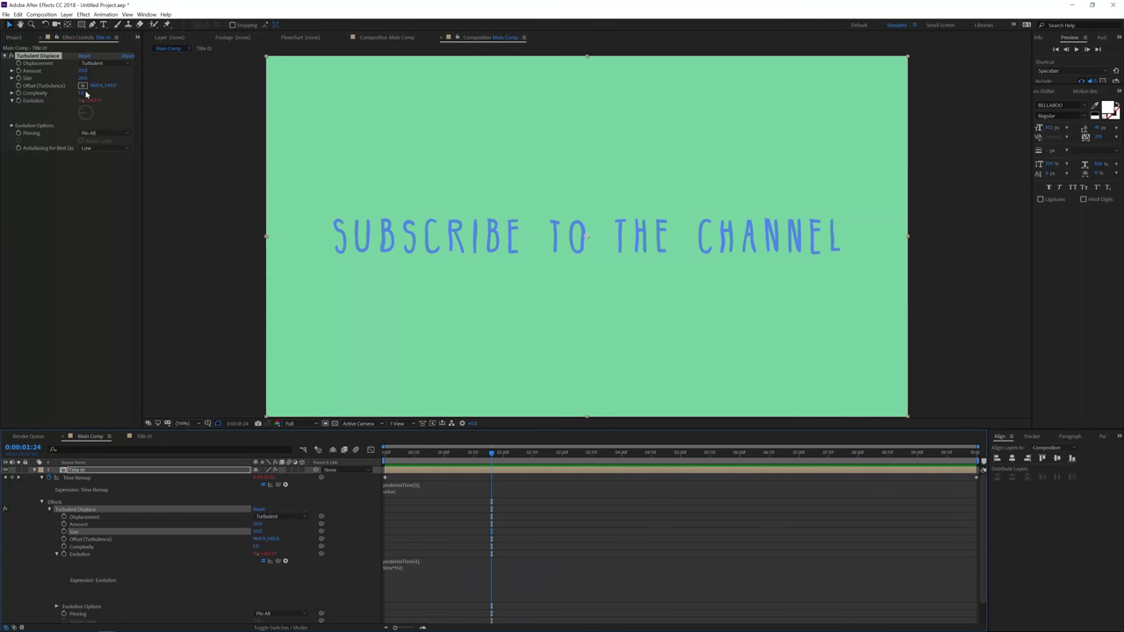
{"action": "left_click", "coordinate": [564, 492]}
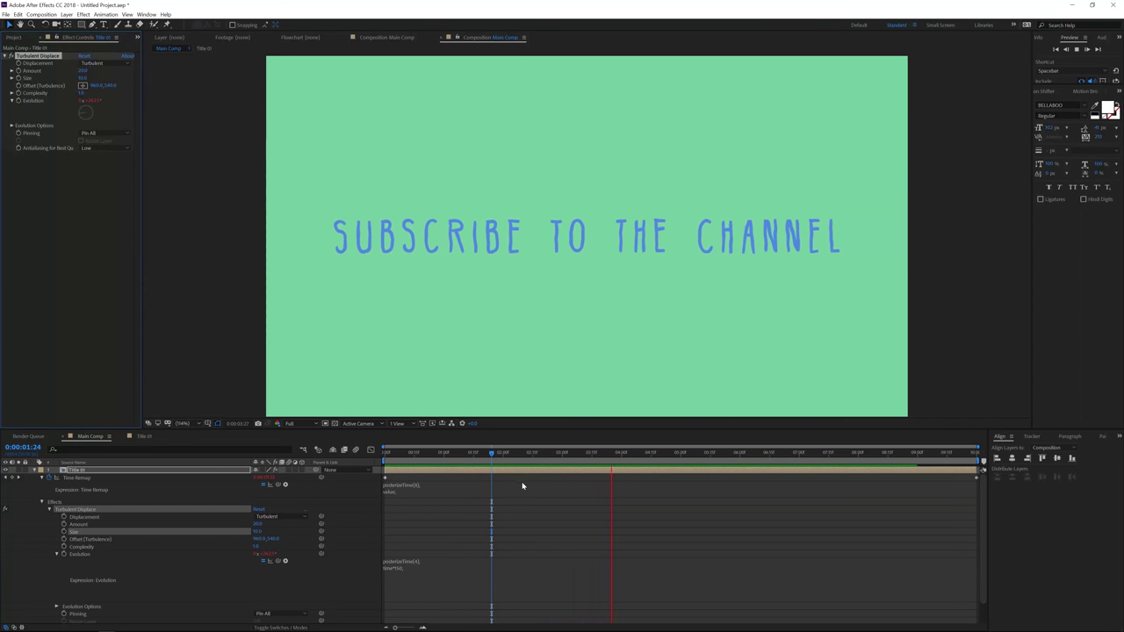
{"action": "left_click_drag", "start_coordinate": [493, 454], "coordinate": [378, 458]}
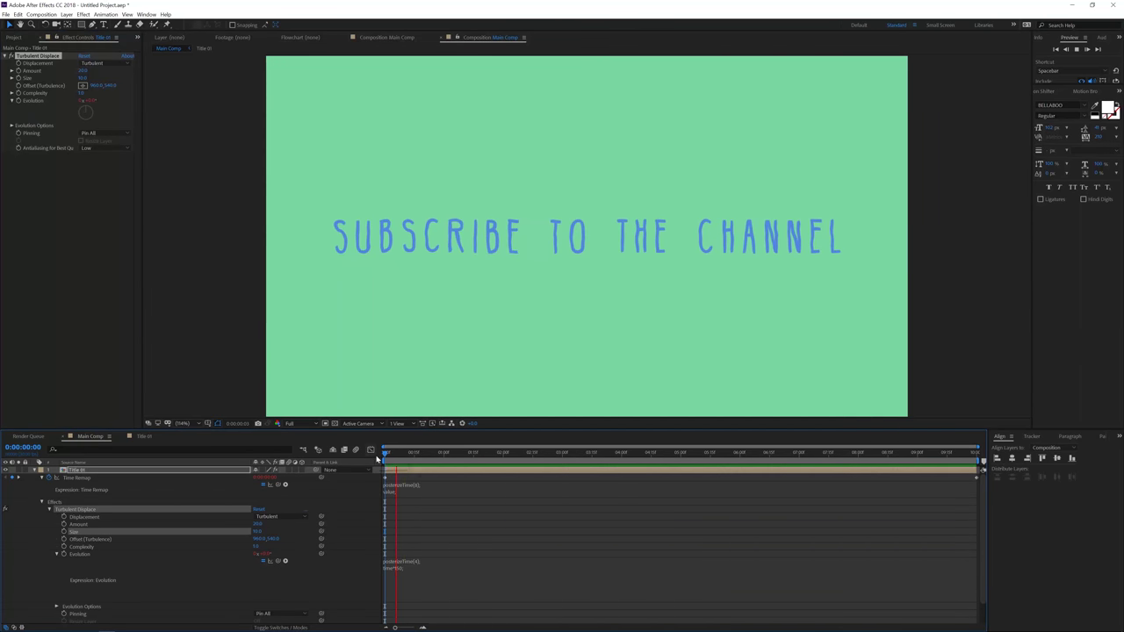